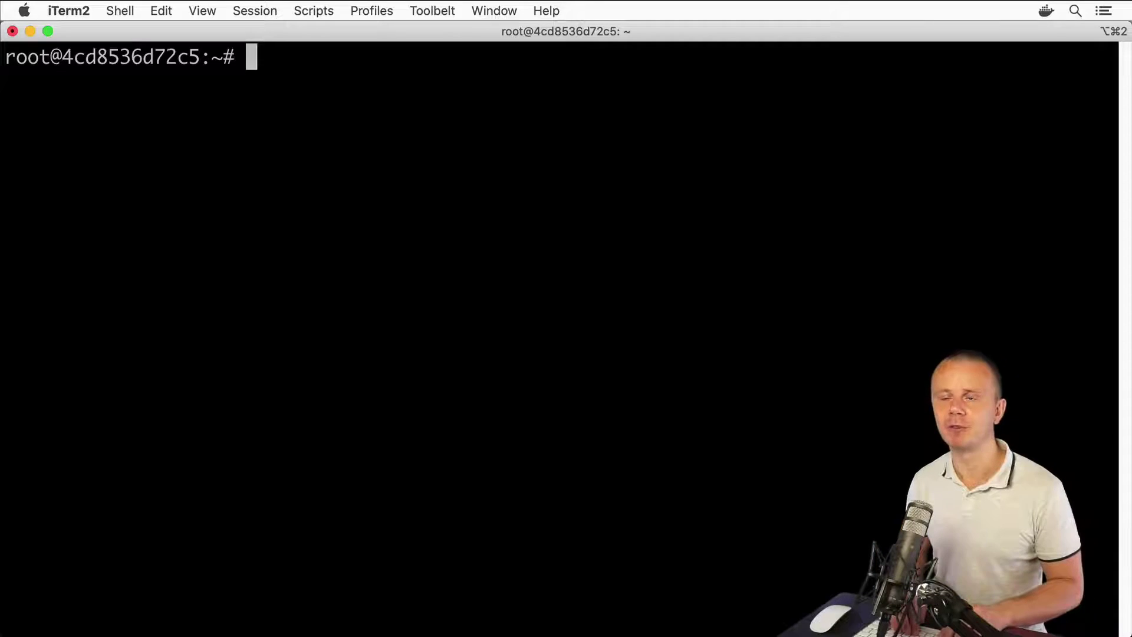
text(na)
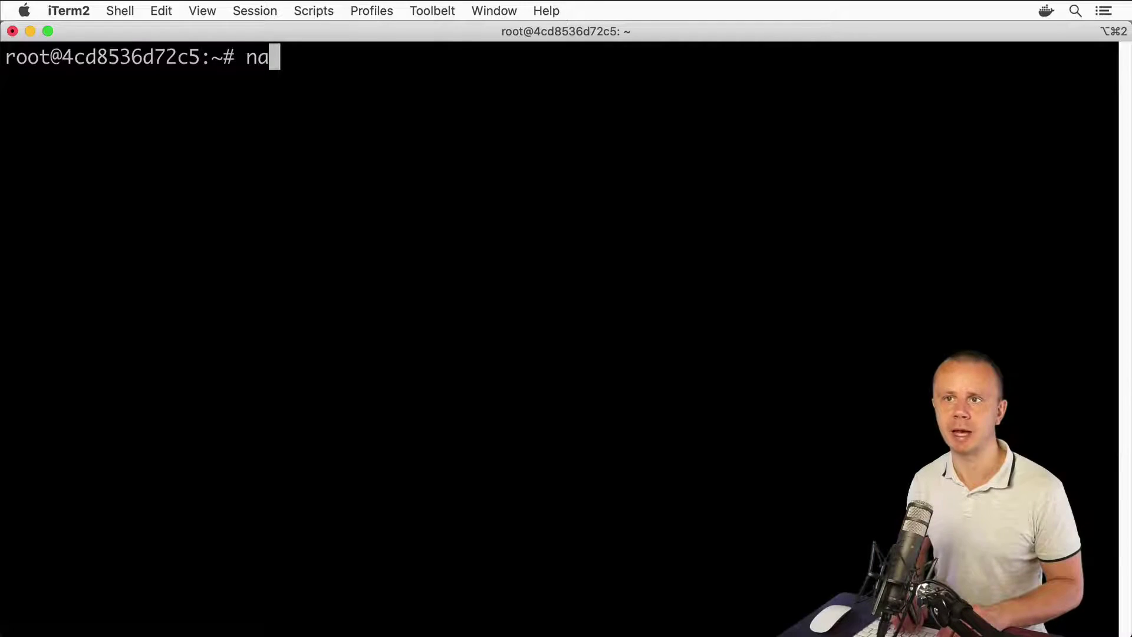
text(no a)
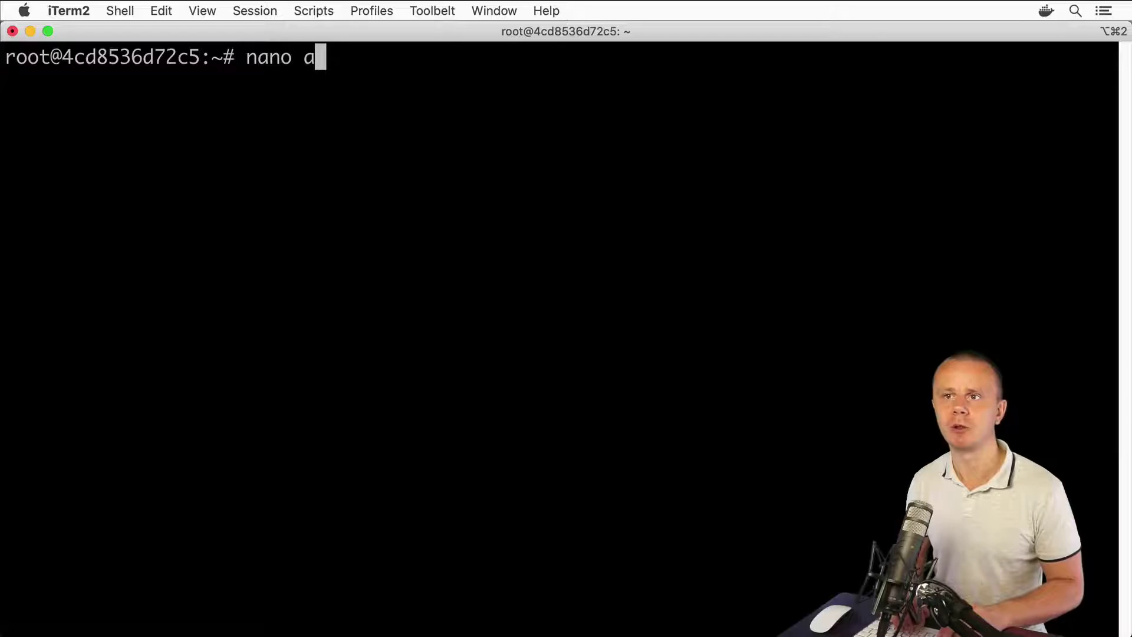
text(nimals.txt)
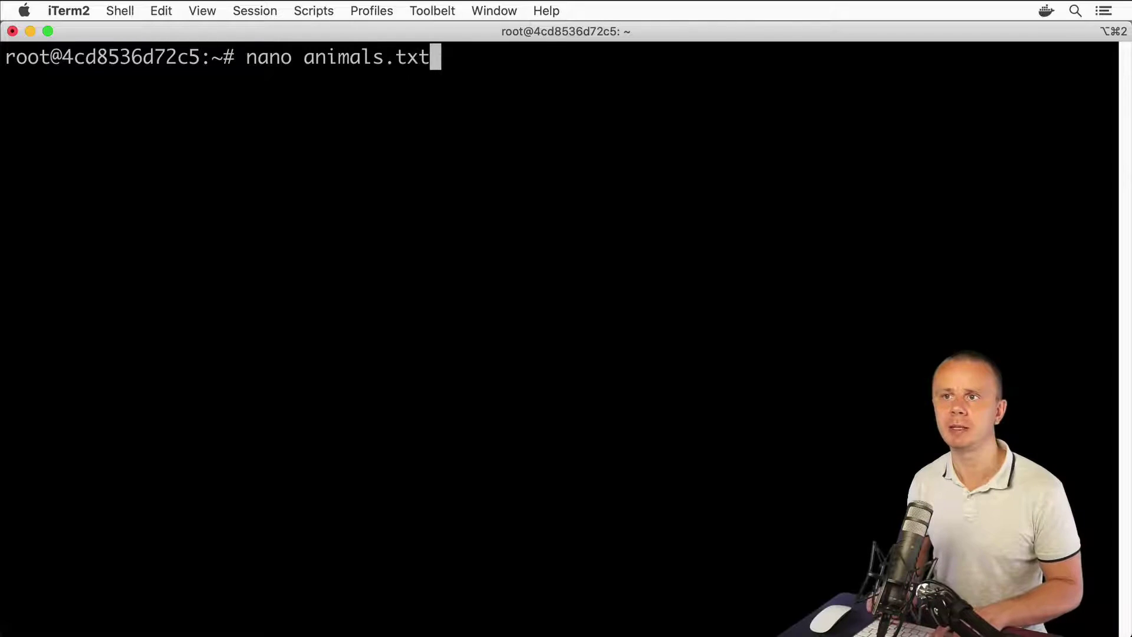
Create animals.txt in nano listing cat, dog, elephant, monkey and bear, and save it
key(Return)
text(cat)
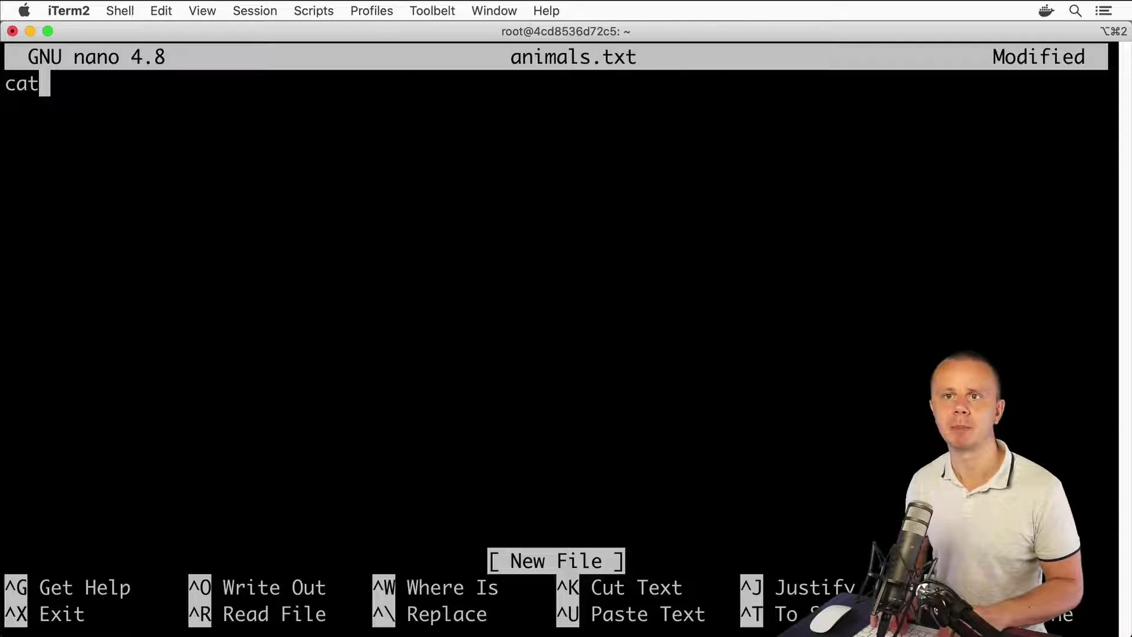
key(Return)
text(do)
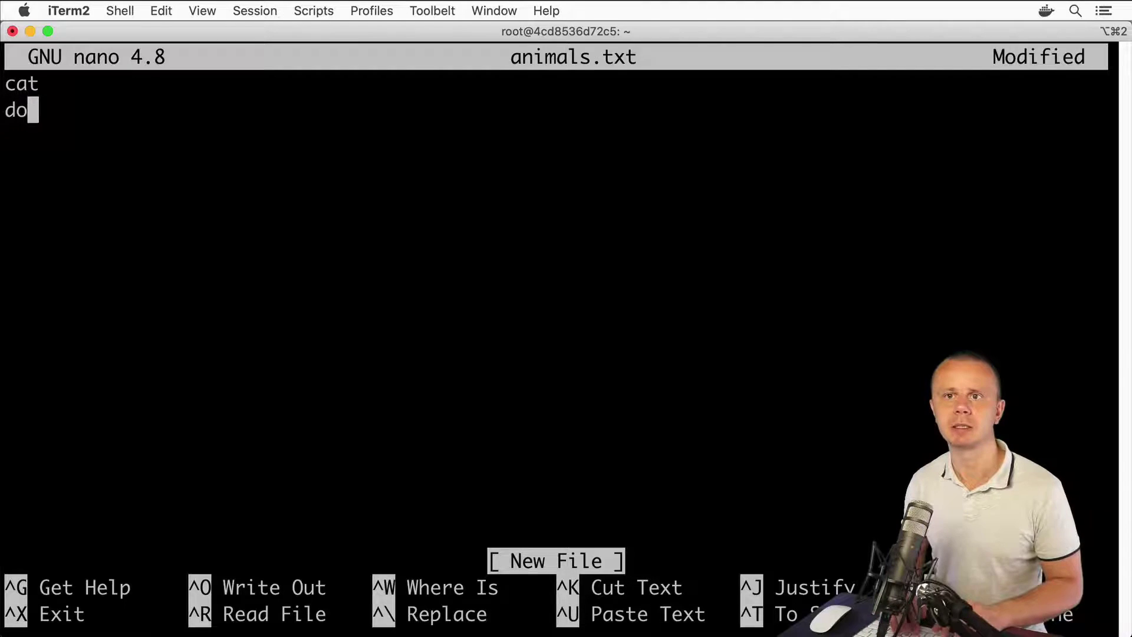
text(g)
key(Return)
text(elephant)
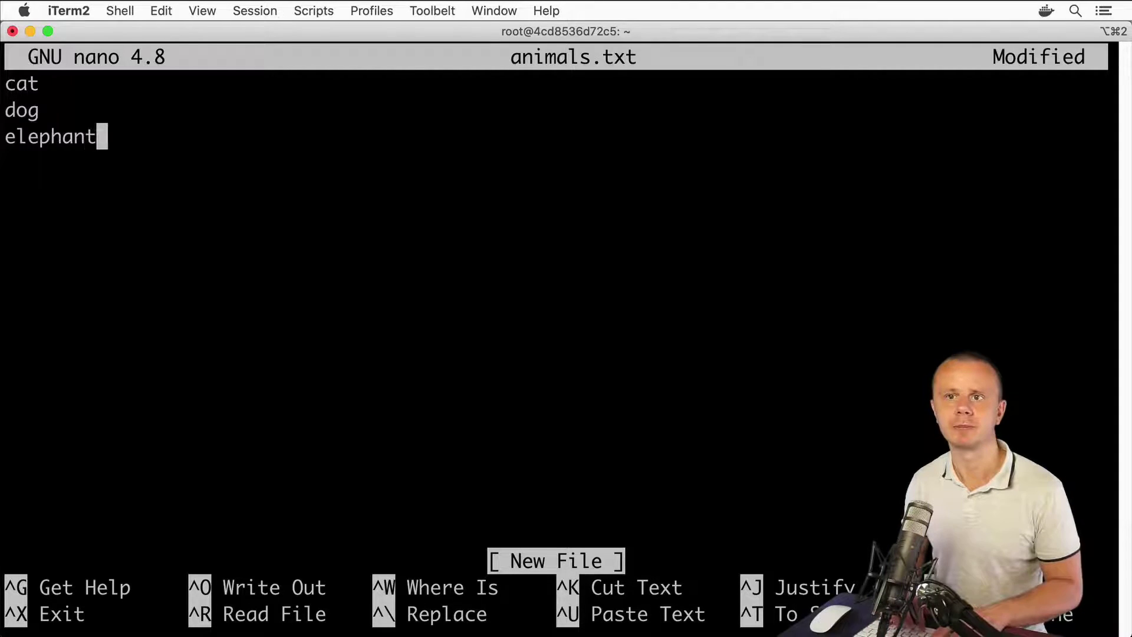
key(Return)
text(monkey)
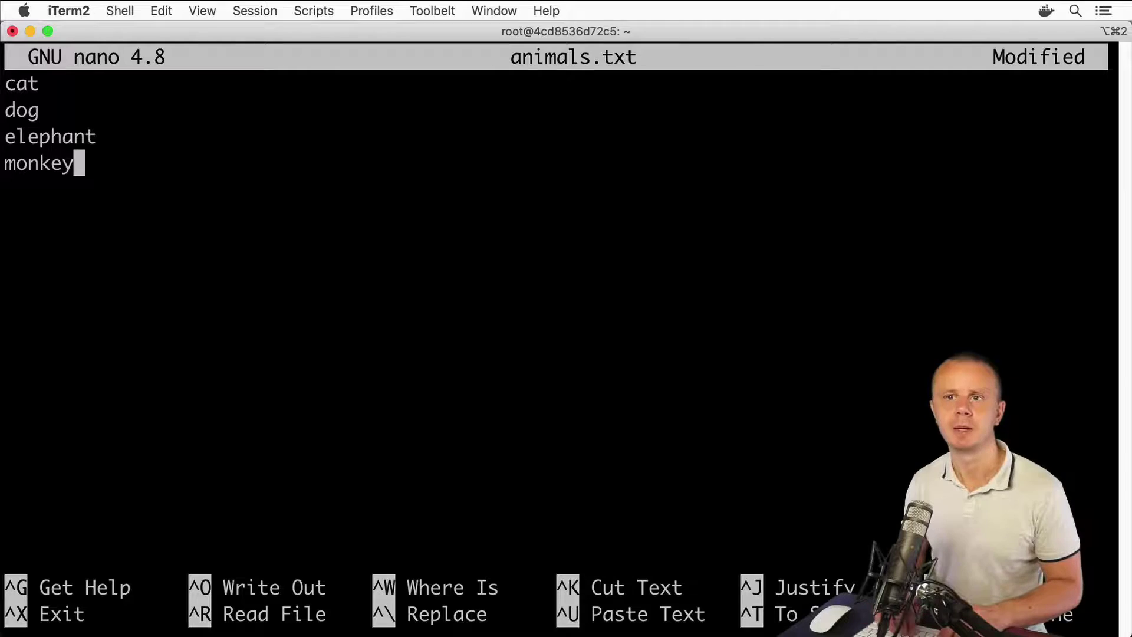
key(Return)
text(bear)
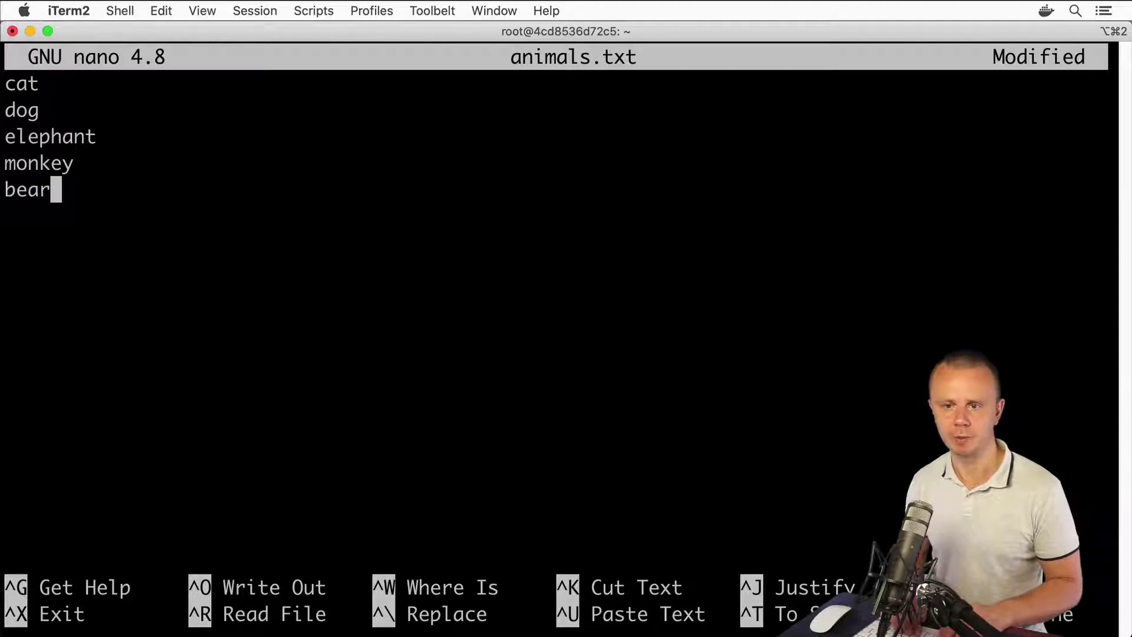
key(ctrl+x)
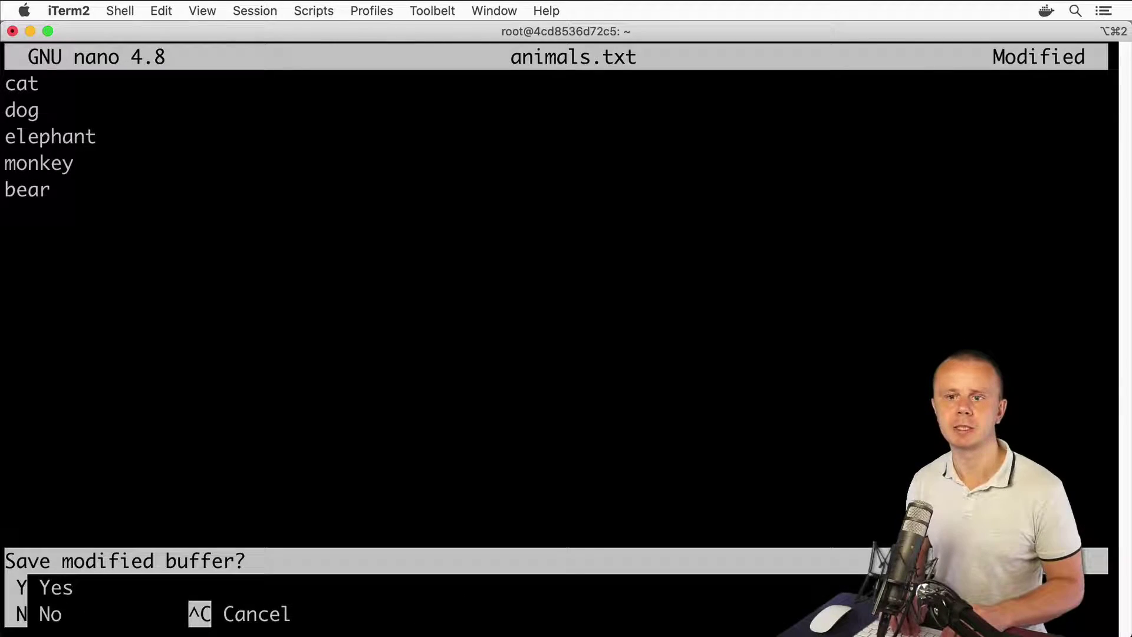
key(y)
key(Return)
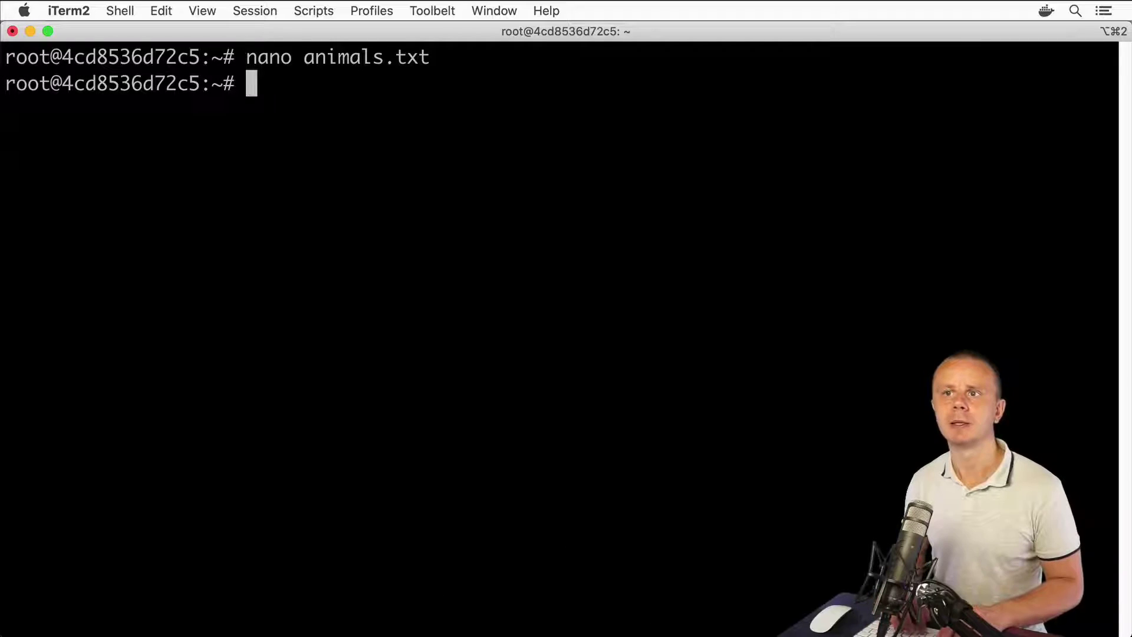
text(nano ani)
Reopen animals.txt in nano to confirm its five saved lines, then exit unchanged
key(Tab)
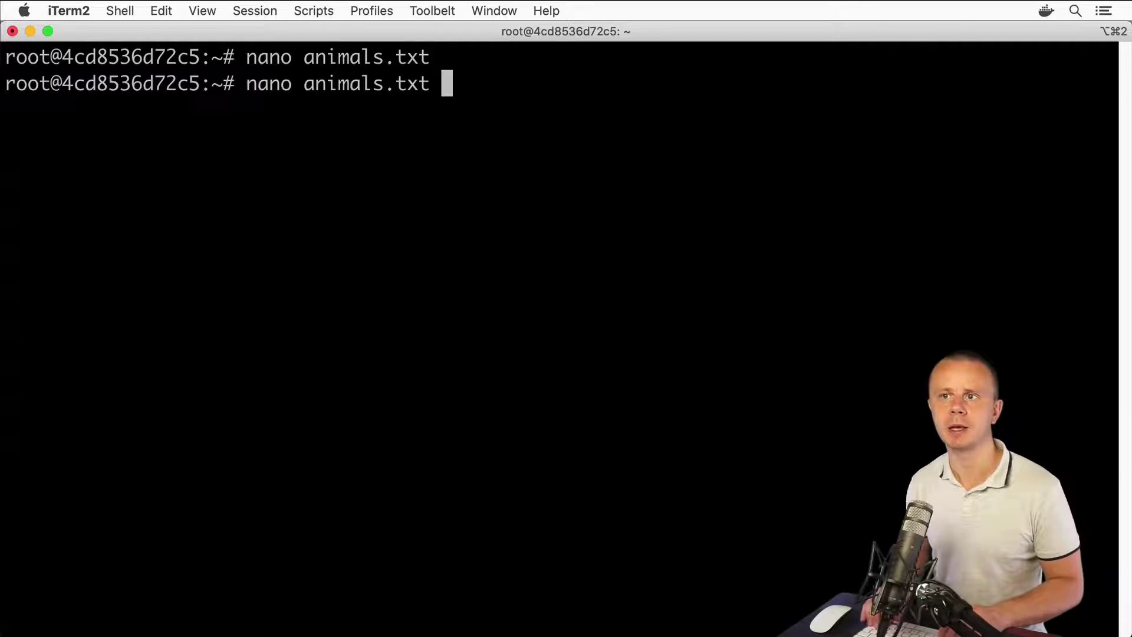
key(Return)
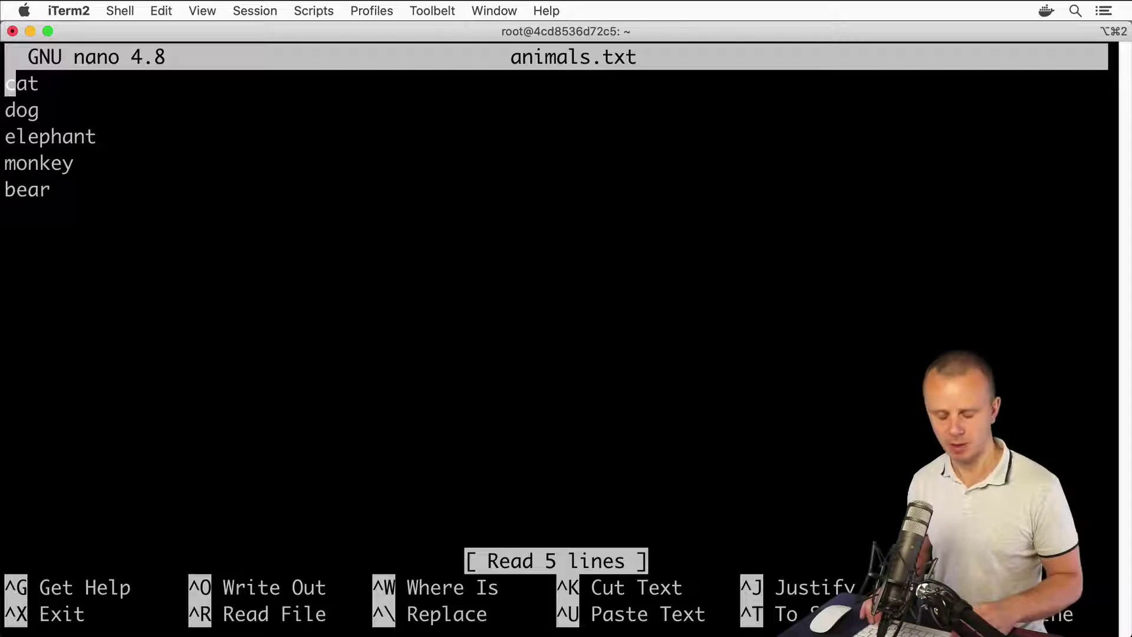
key(ctrl+x)
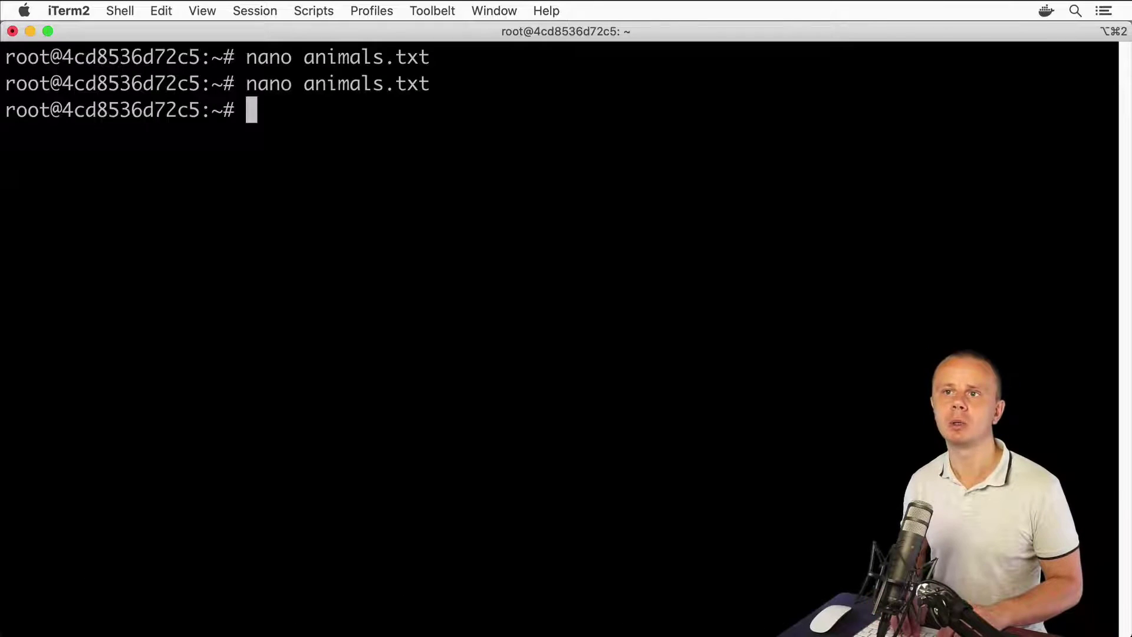
Clear the screen, show sort --help, and highlight sort's description
key(ctrl+l)
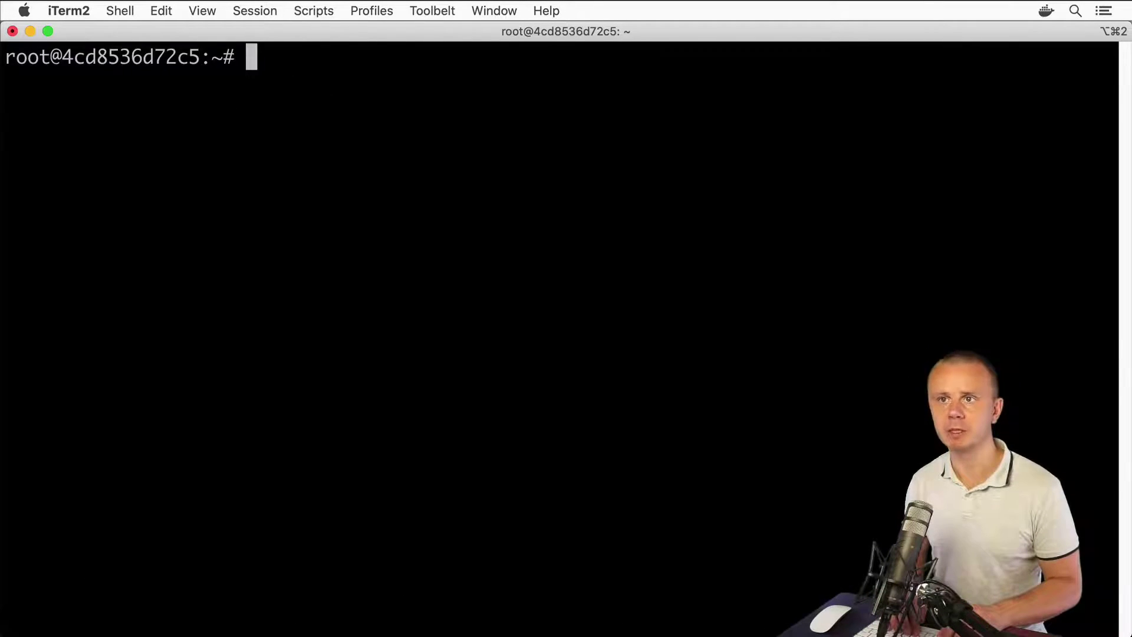
text(sort -)
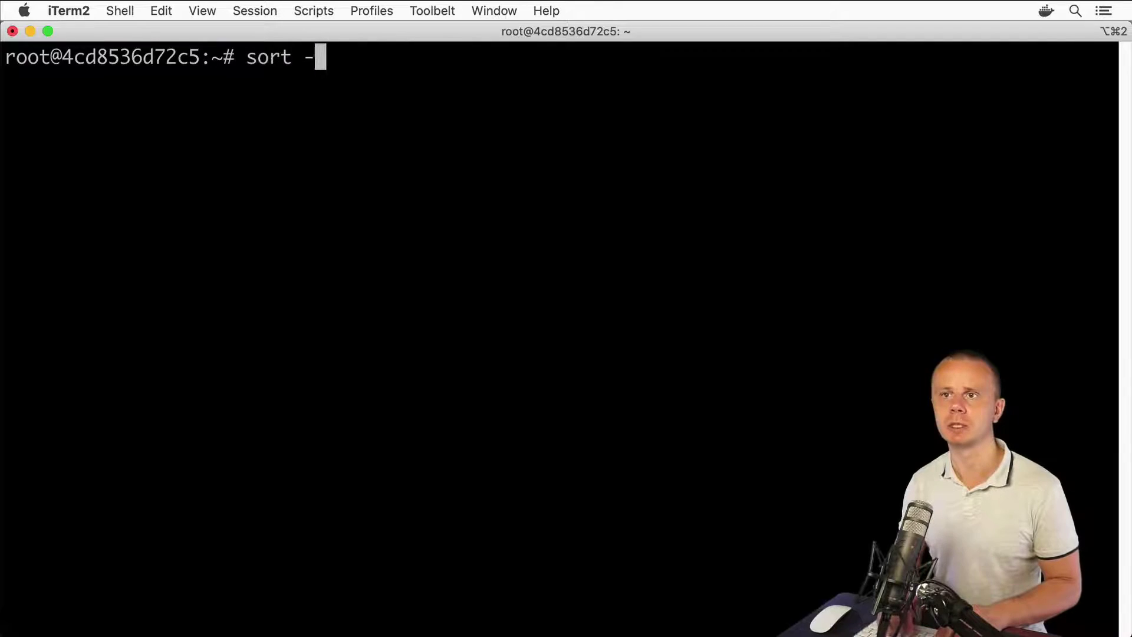
text(-help)
key(Return)
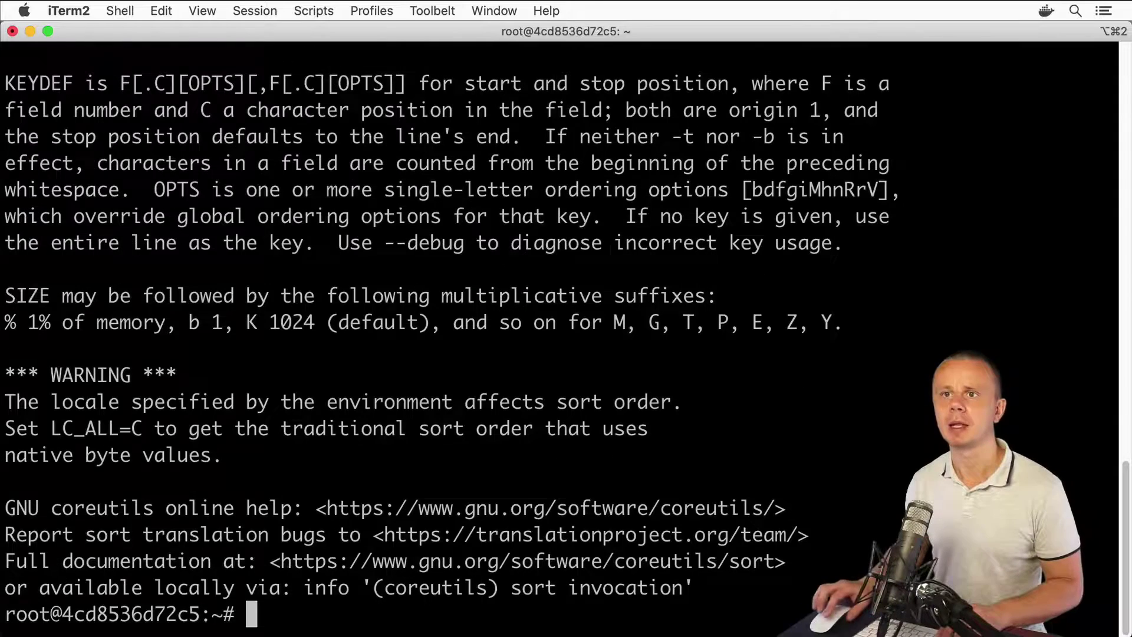
drag(1125, 555, 1116, 70)
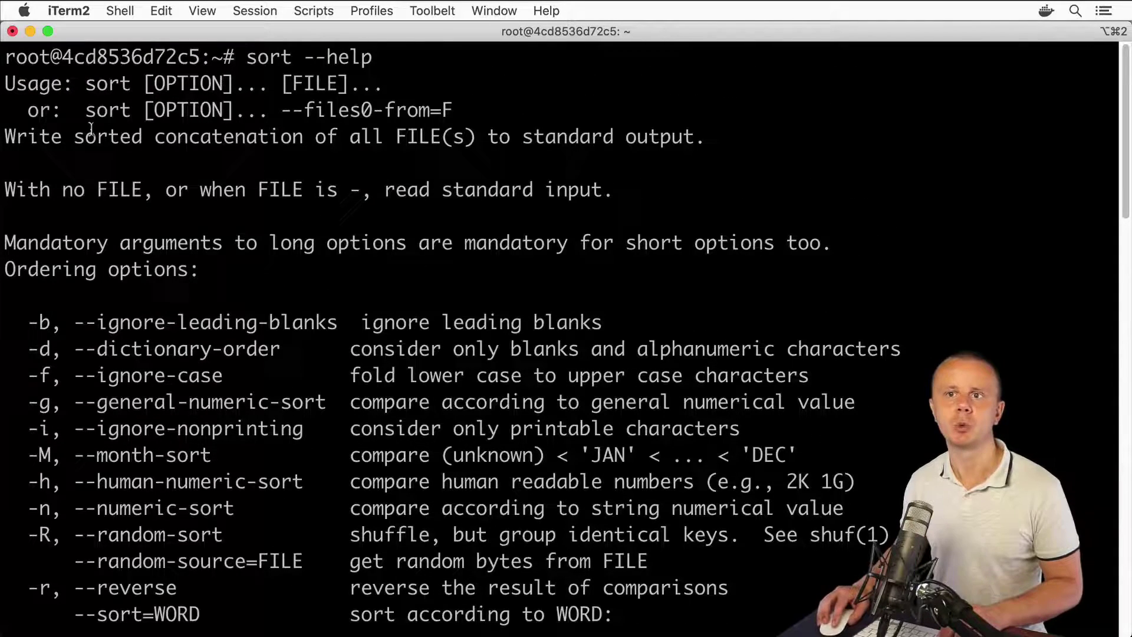
drag(74, 135, 429, 135)
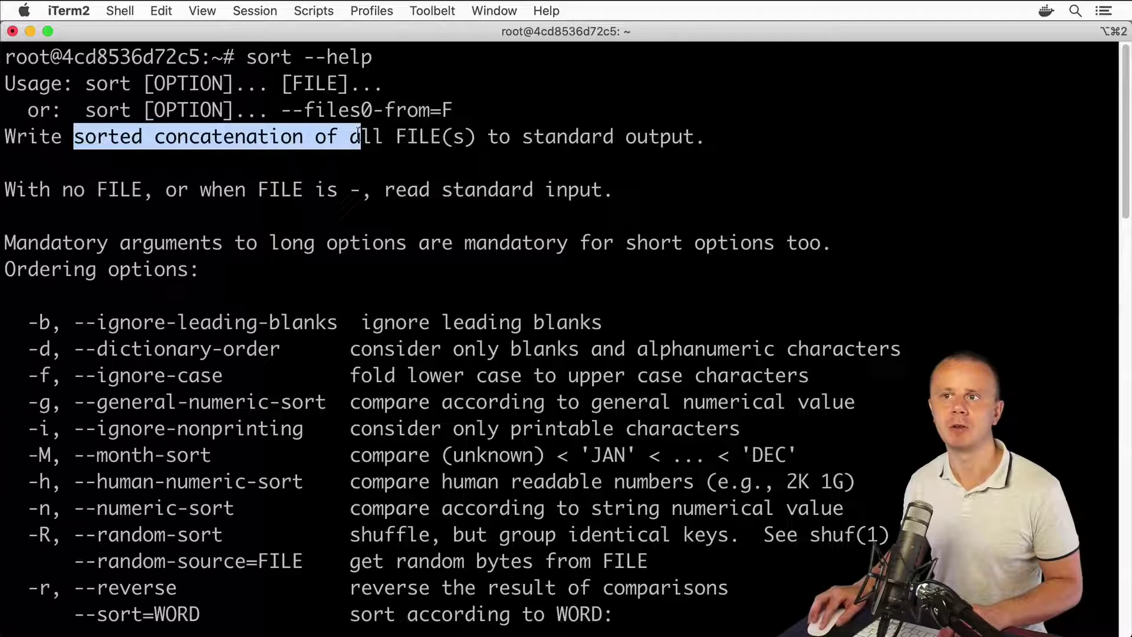
drag(429, 134, 541, 133)
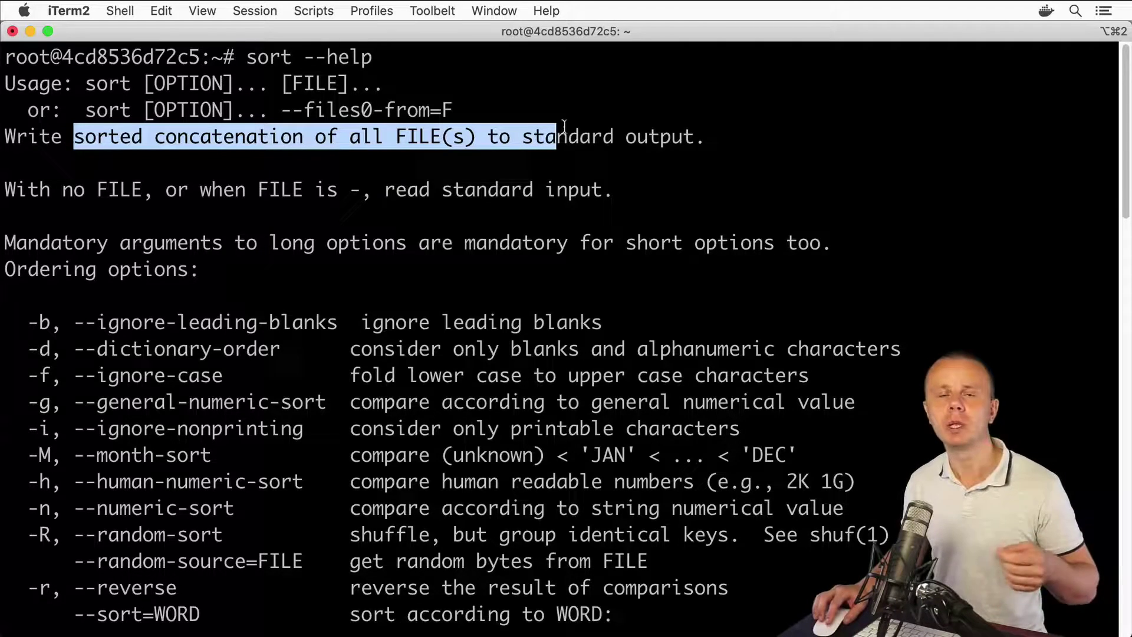
scroll(1125, 279, down, 5)
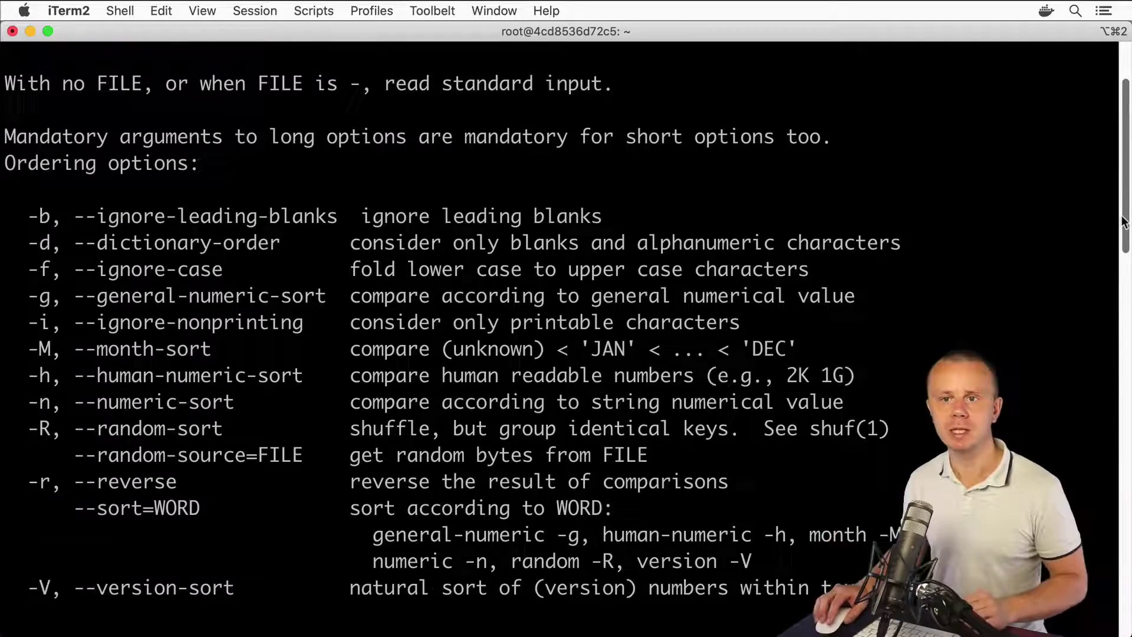
scroll(1125, 279, down, 2)
scroll(1126, 280, down, 3)
scroll(1125, 280, down, 1)
drag(1125, 279, 1127, 392)
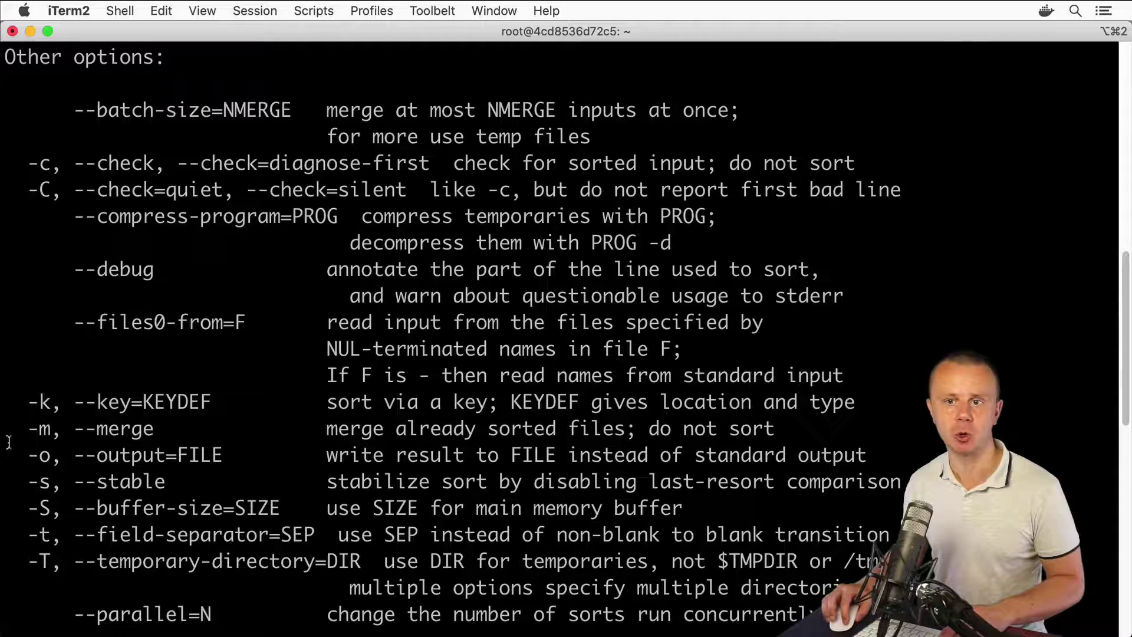
Highlight the -o output-to-file and -r reverse option lines in the help
mouse_move(11, 440)
mouse_down()
mouse_move(724, 425)
mouse_move(828, 434)
mouse_up()
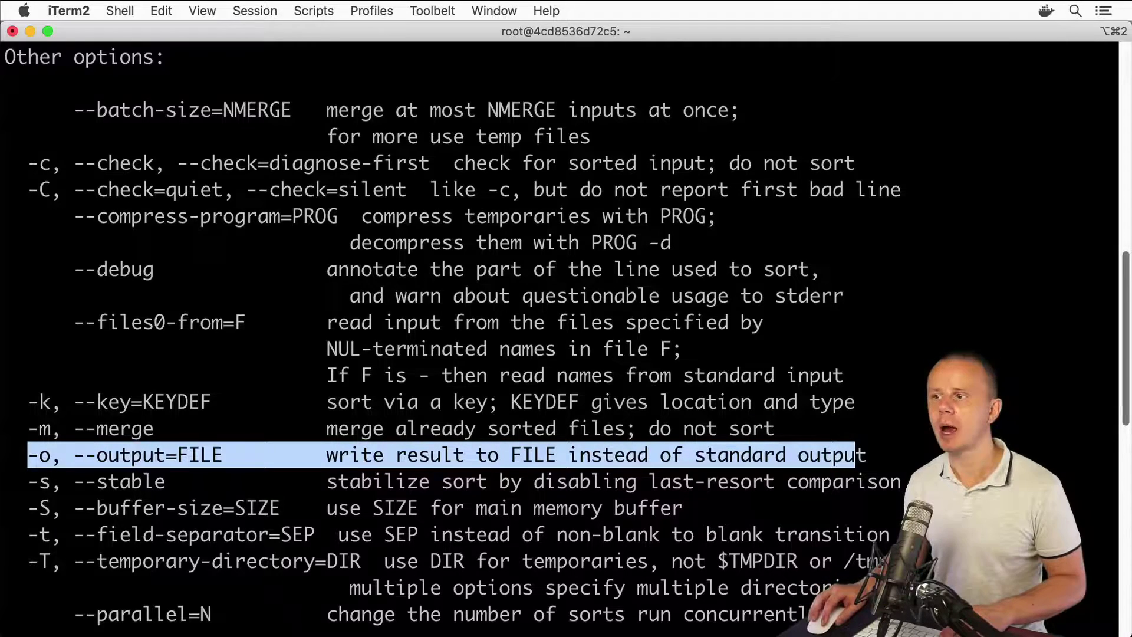
drag(1125, 392, 1118, 223)
scroll(1118, 224, up, 1)
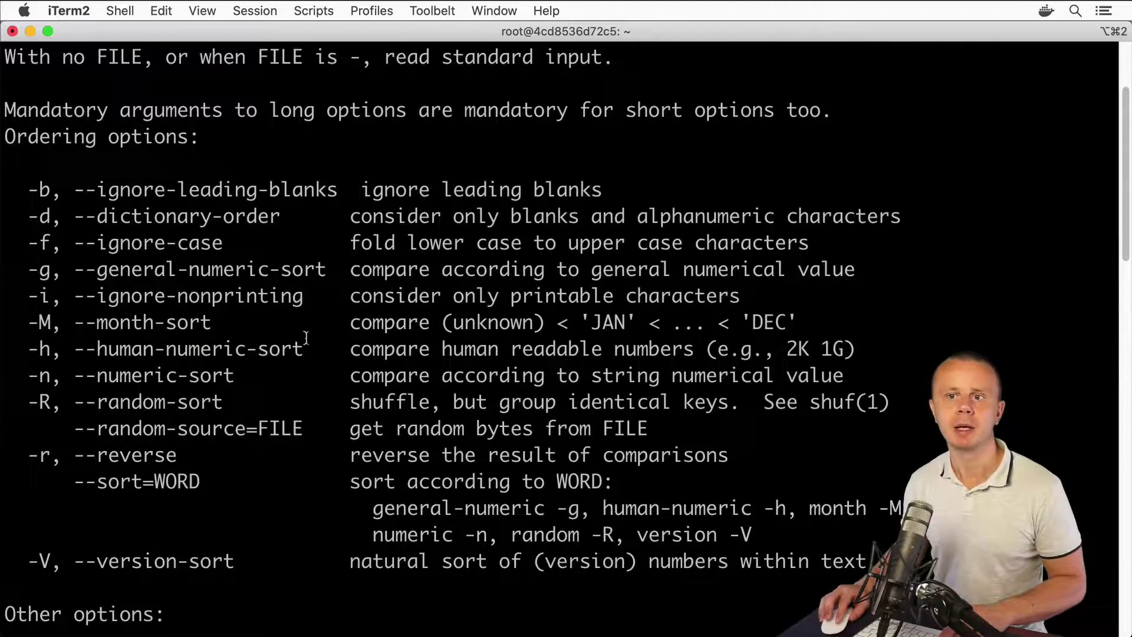
drag(40, 439, 299, 445)
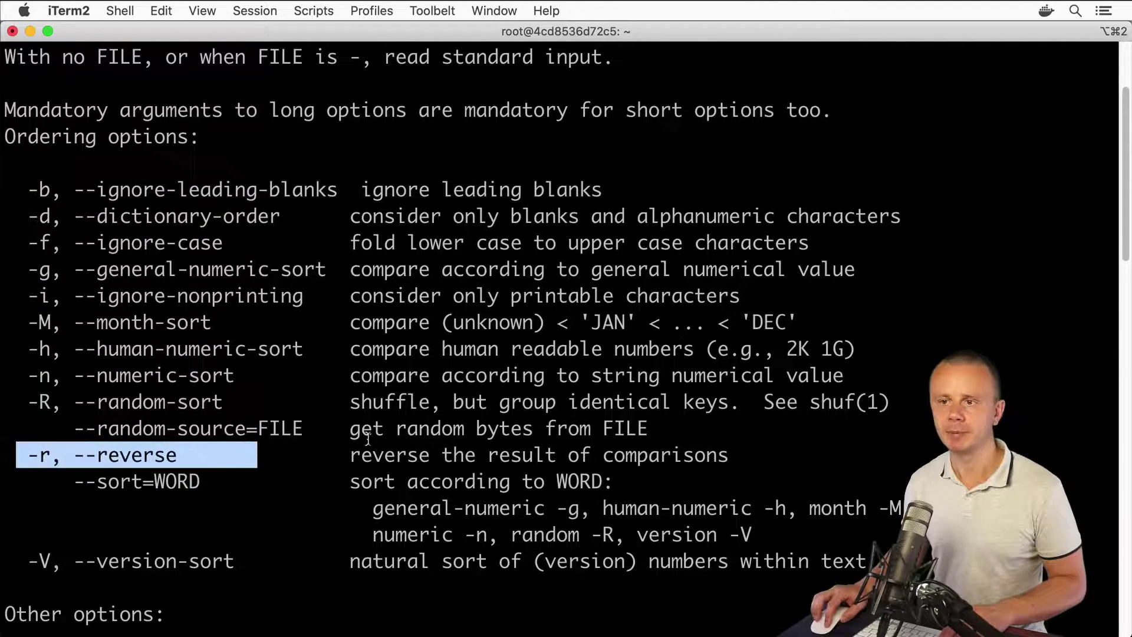
click(367, 440)
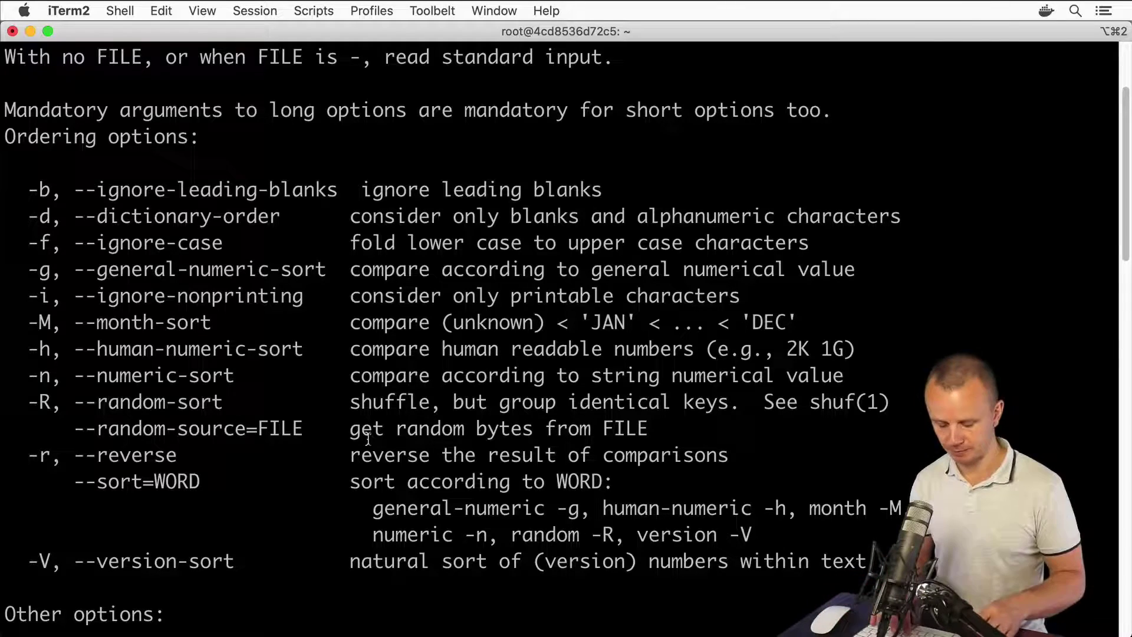
text(qsort animals.txt)
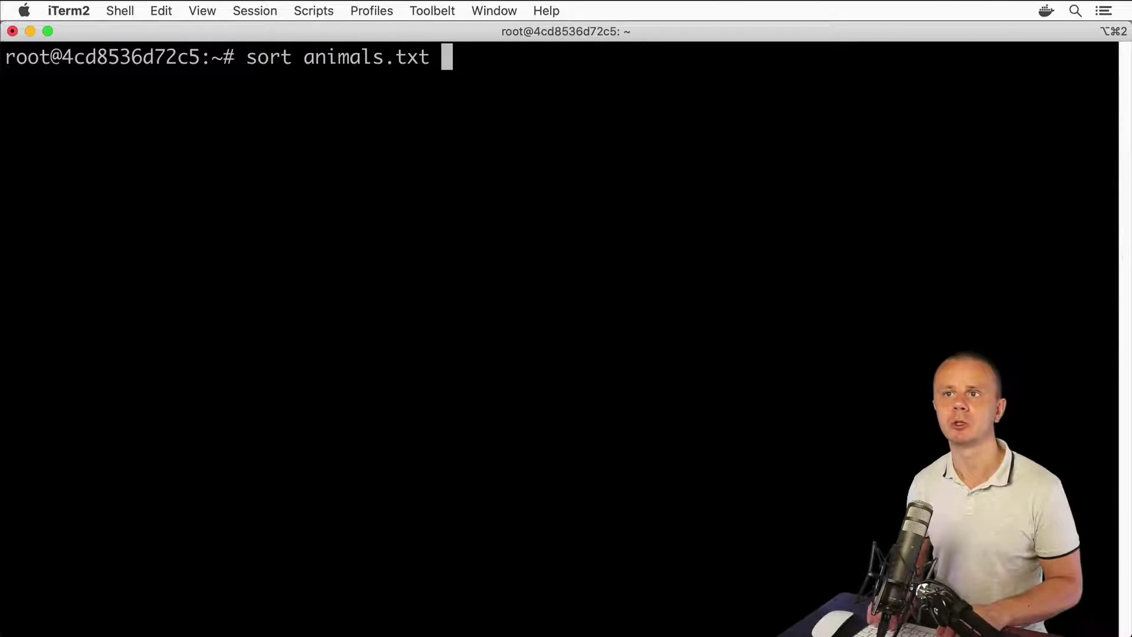
Sort animals.txt alphabetically and highlight the sorted animal names
key(Return)
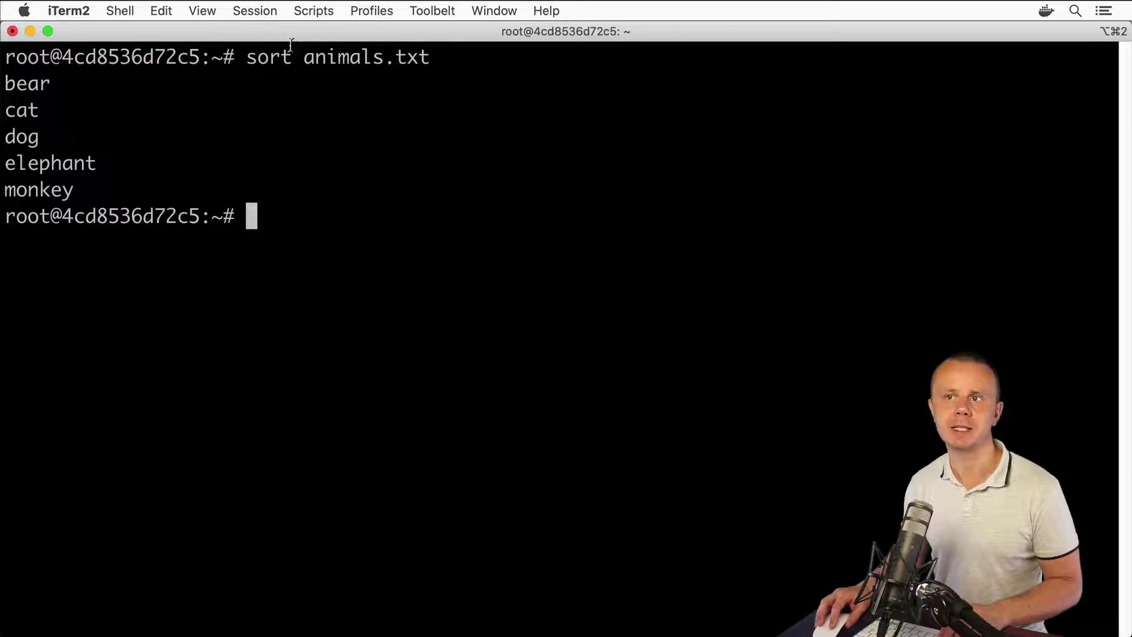
drag(308, 44, 400, 47)
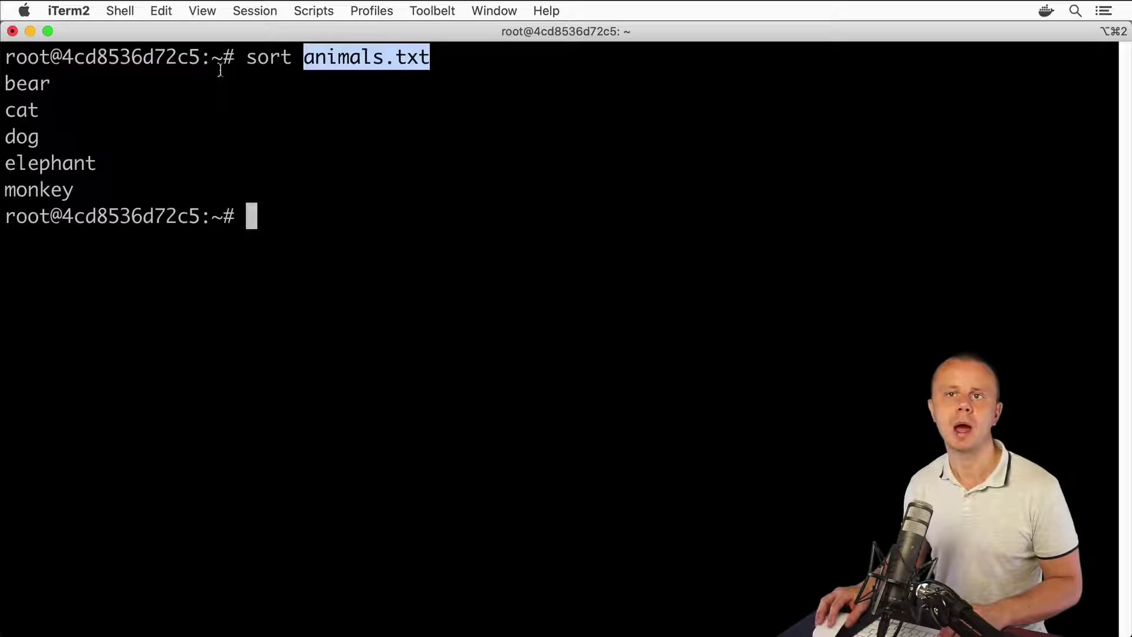
mouse_move(5, 83)
mouse_down()
mouse_move(37, 83)
mouse_move(67, 168)
mouse_up()
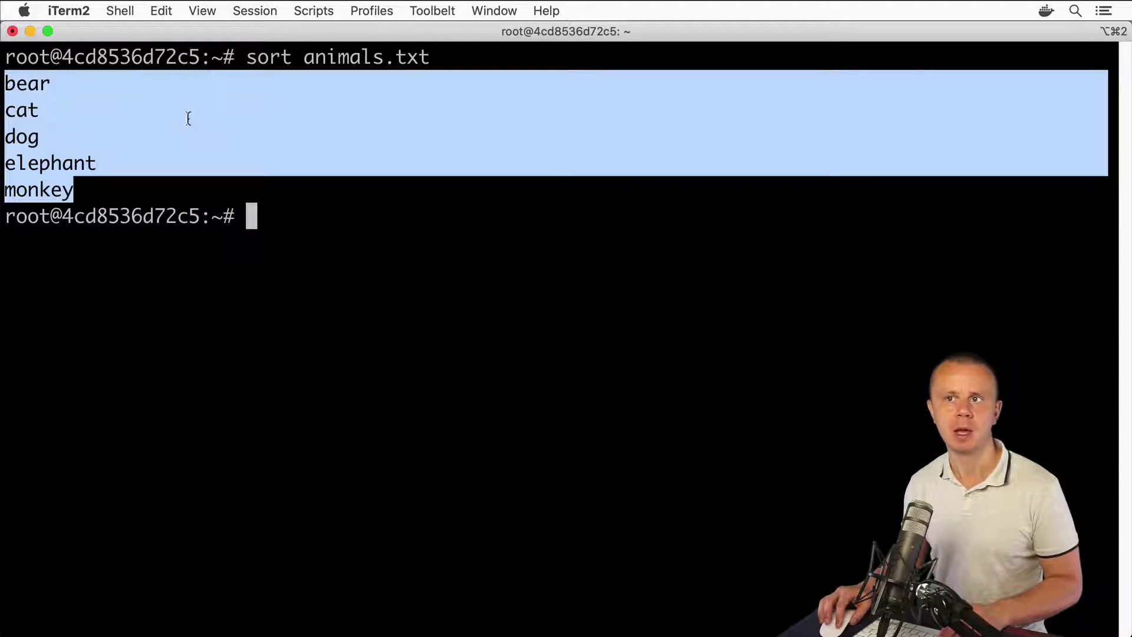
Rerun the sort with -r to list animals.txt in reverse order
key(Up)
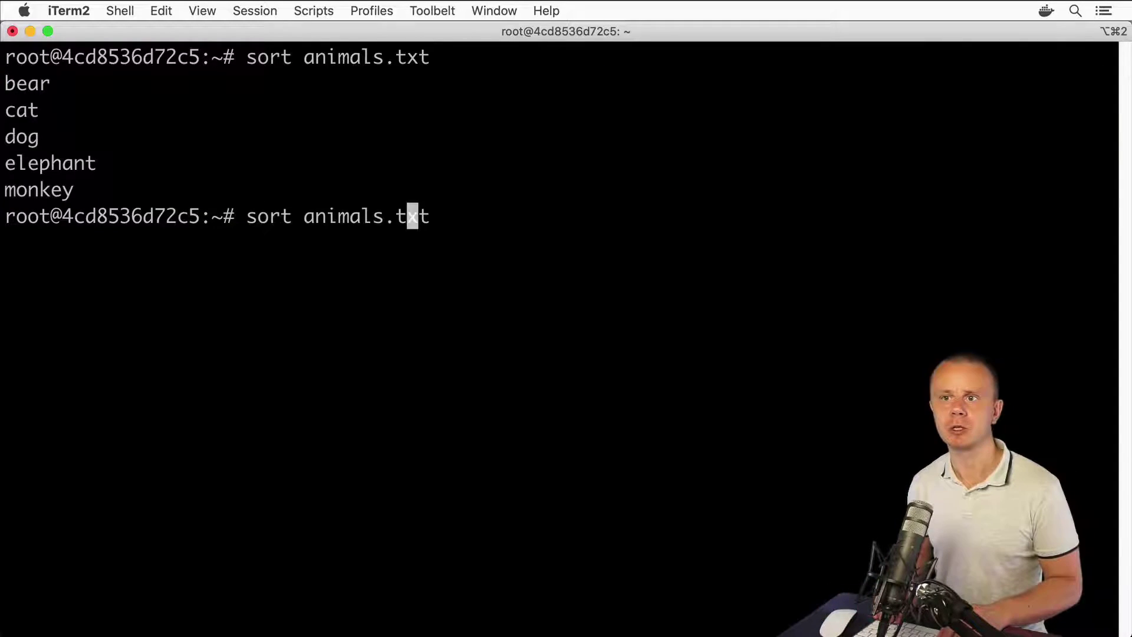
key(Left)
key(Left)
key(Left)
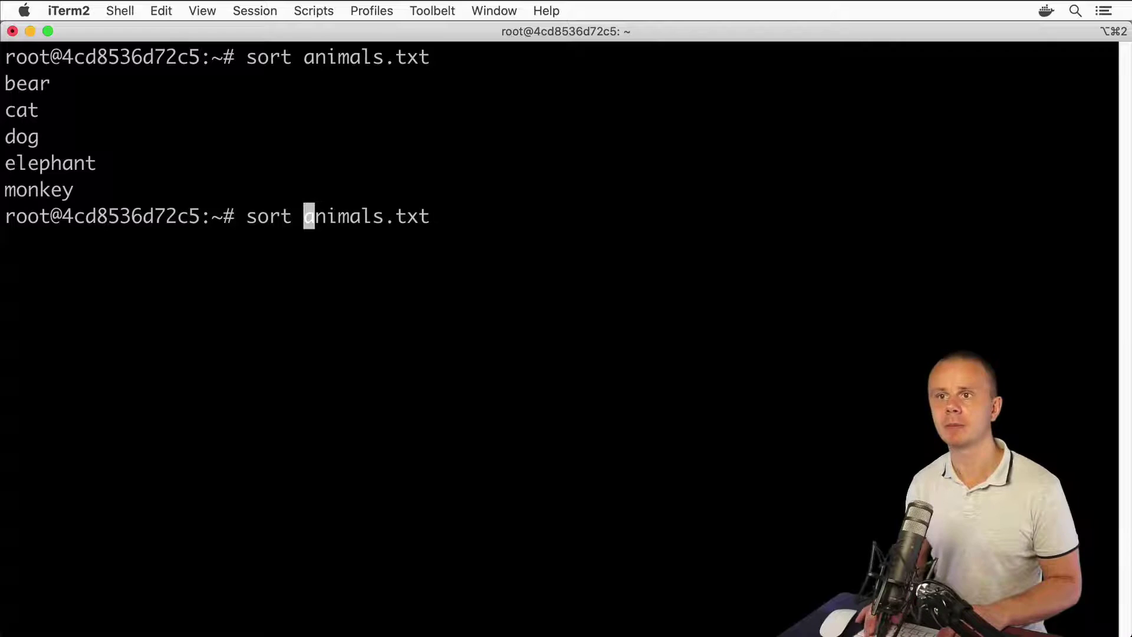
text(-r)
key(Return)
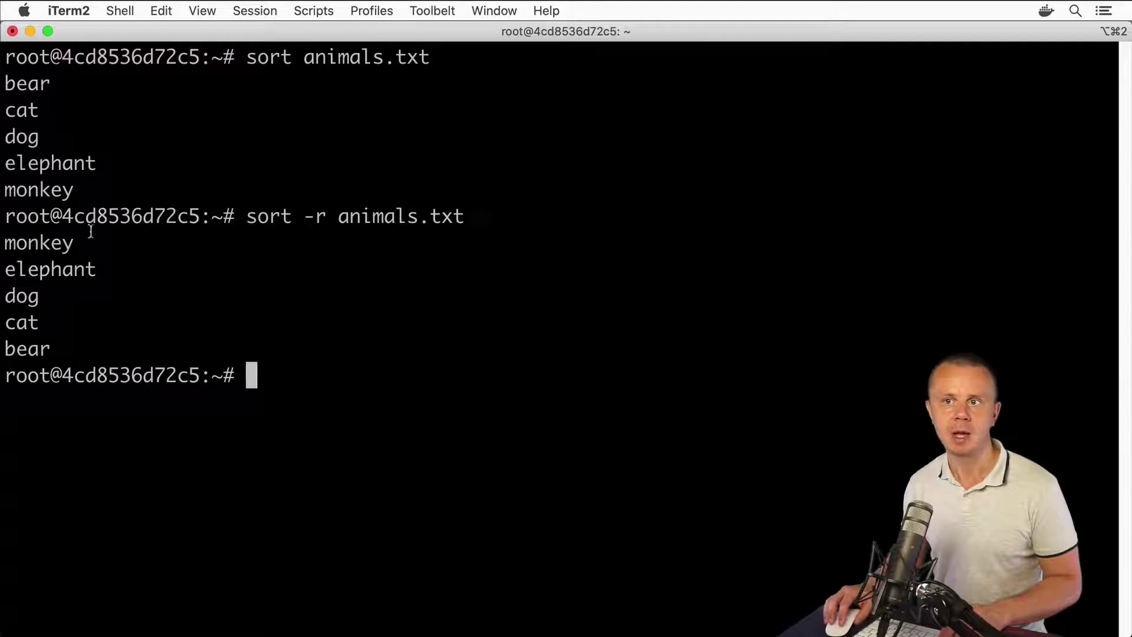
Write the sorted animals.txt lines to sorted.txt with sort -o
key(Up)
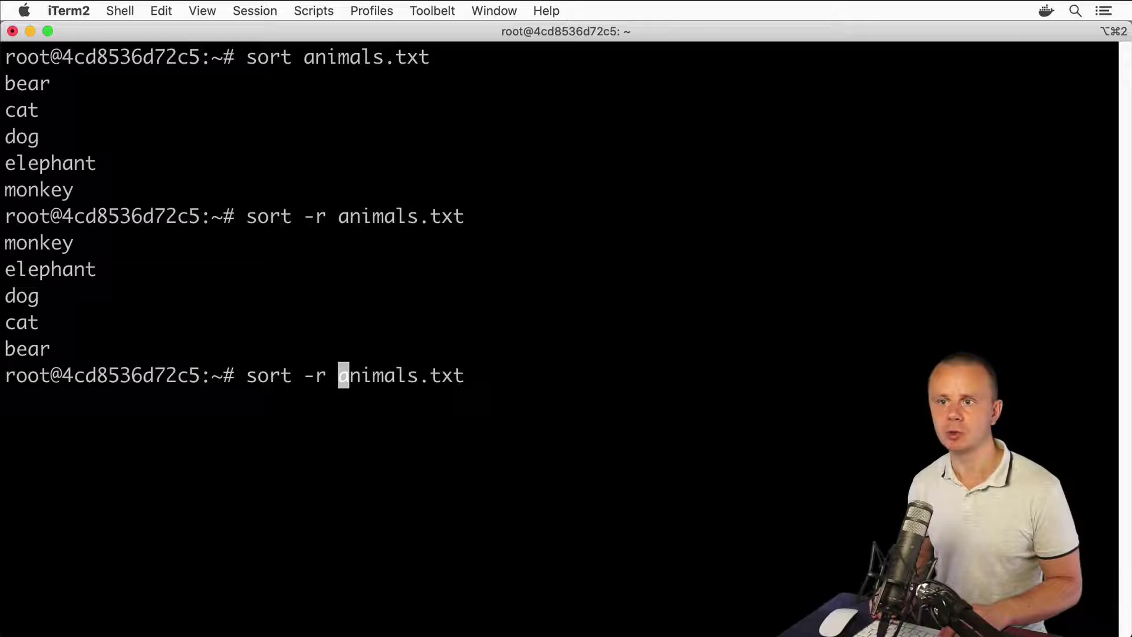
key(BackSpace)
key(BackSpace)
text(o)
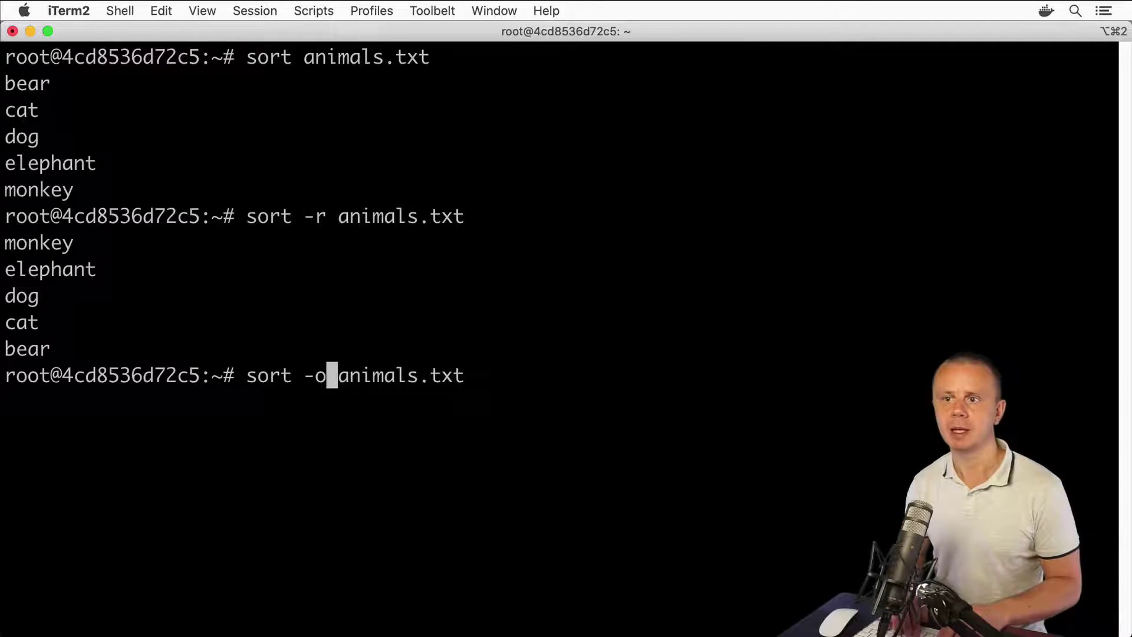
text( so )
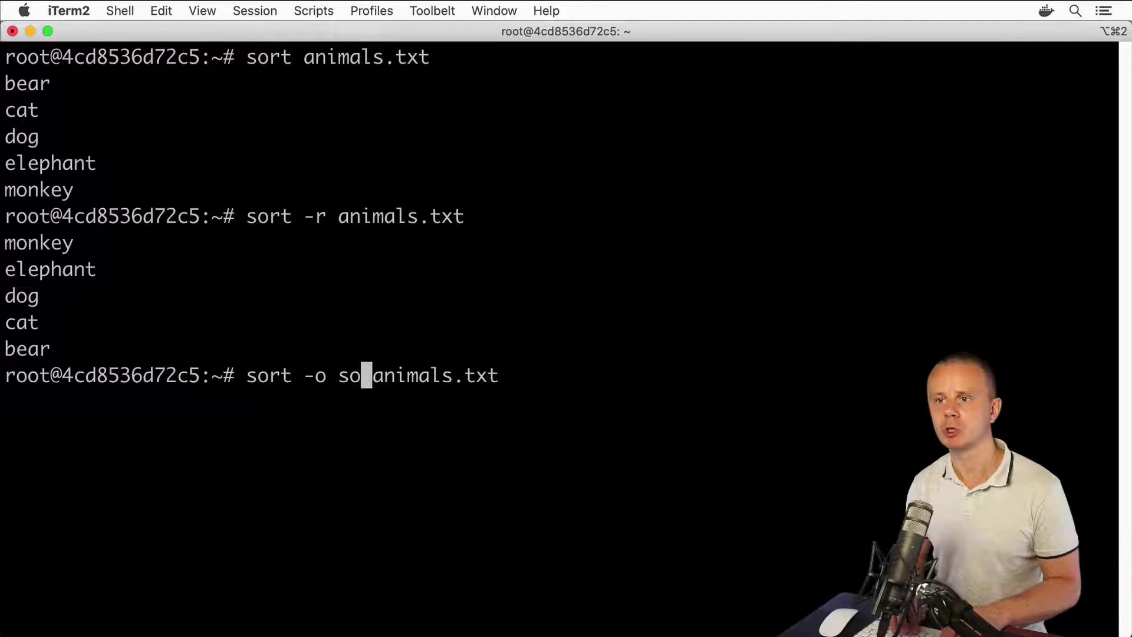
text(rted.txt)
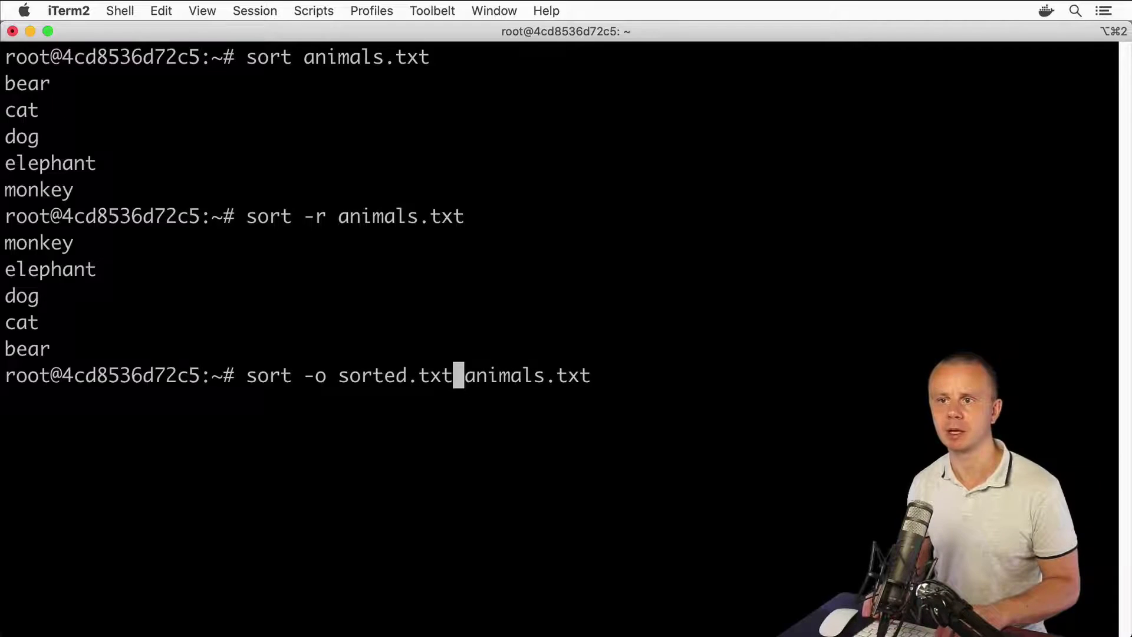
key(Return)
text(cat )
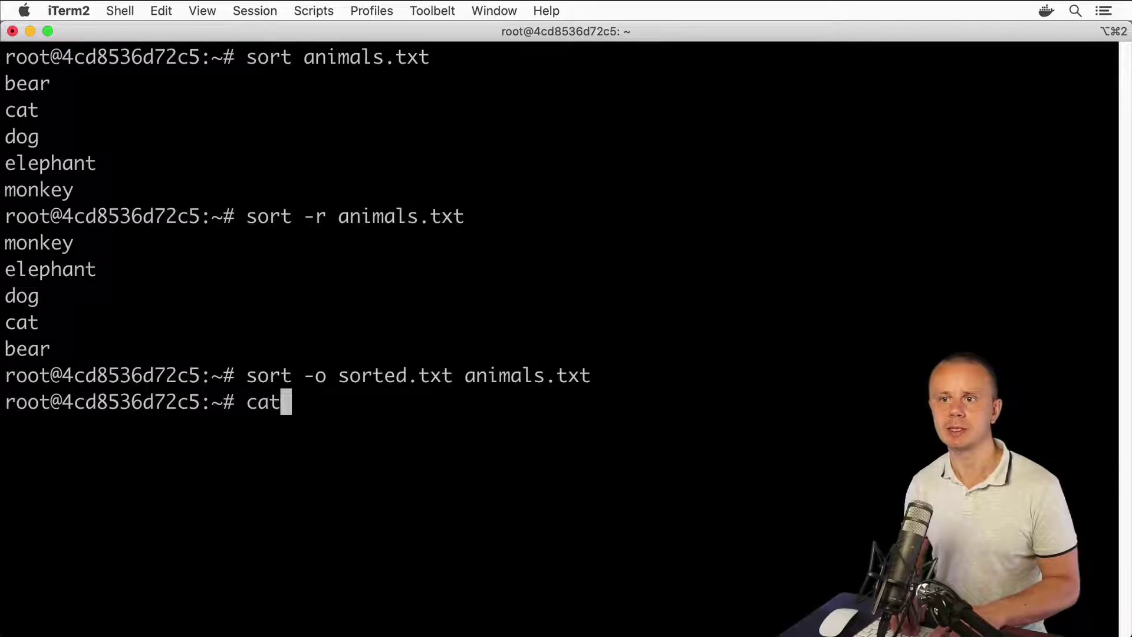
text(sorted.txt)
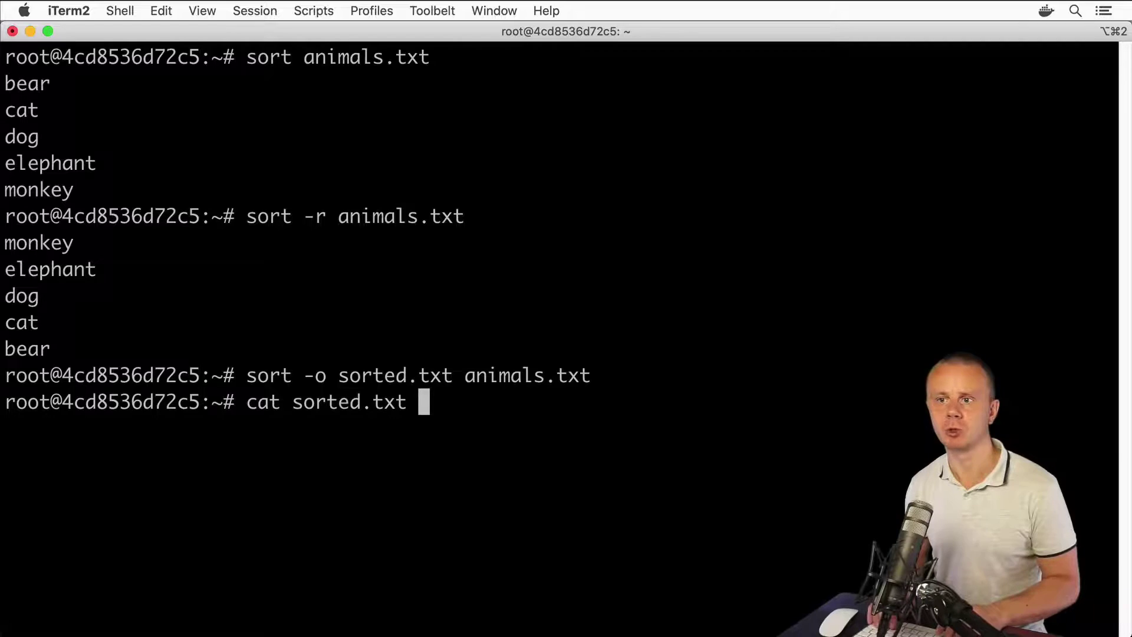
Print sorted.txt, compare it with the earlier output, then print the unchanged animals.txt
key(Return)
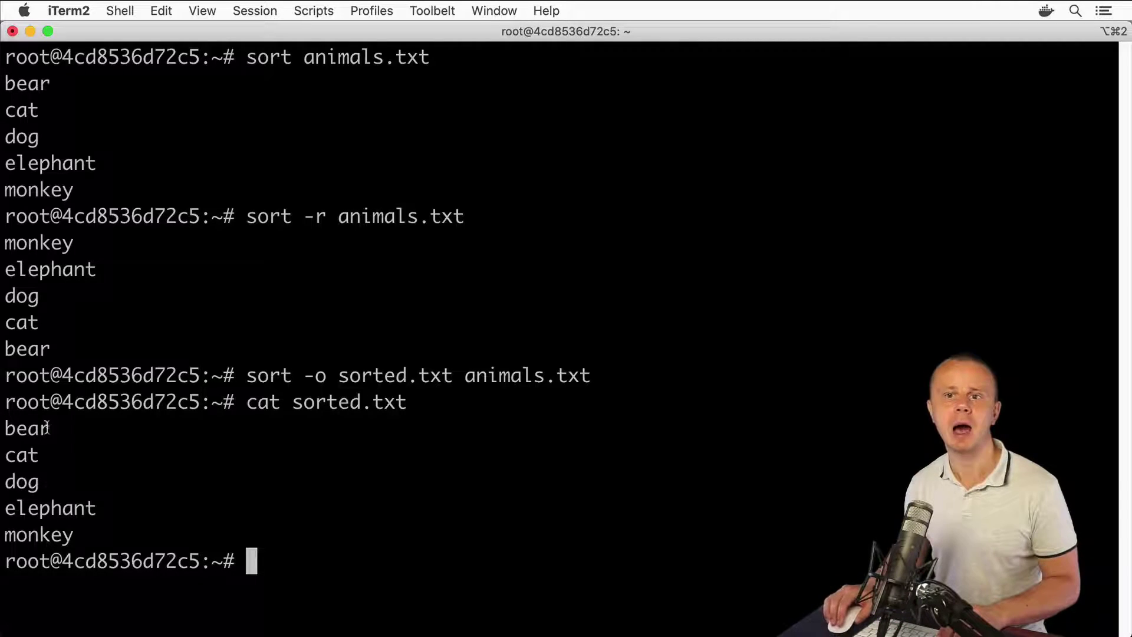
drag(44, 428, 76, 519)
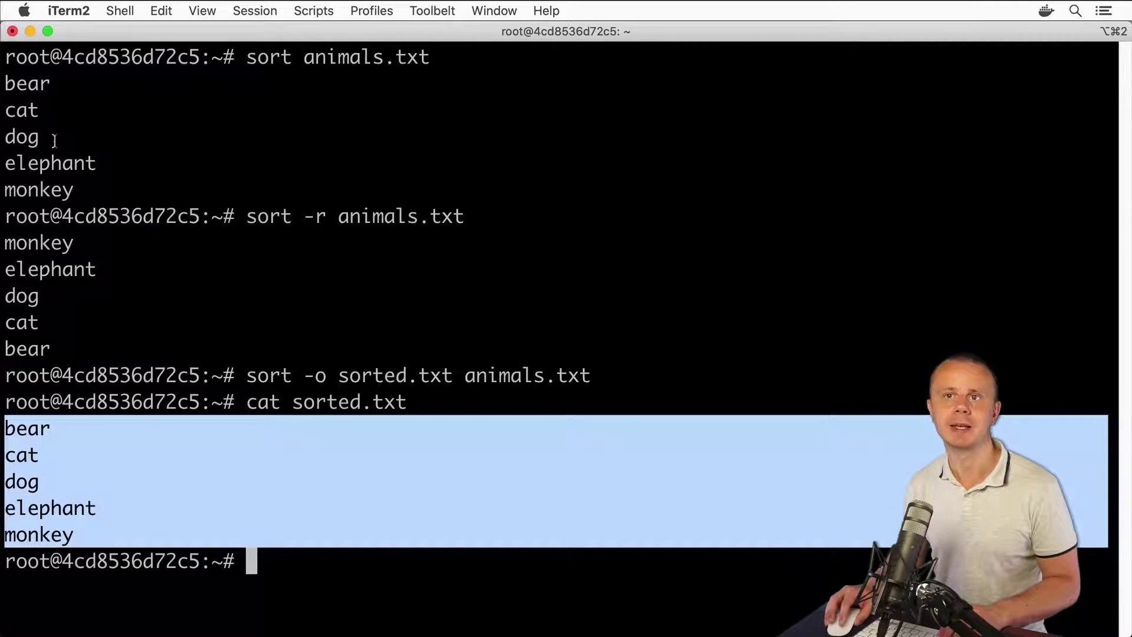
mouse_move(4, 79)
mouse_down()
mouse_move(45, 111)
mouse_move(82, 170)
mouse_up()
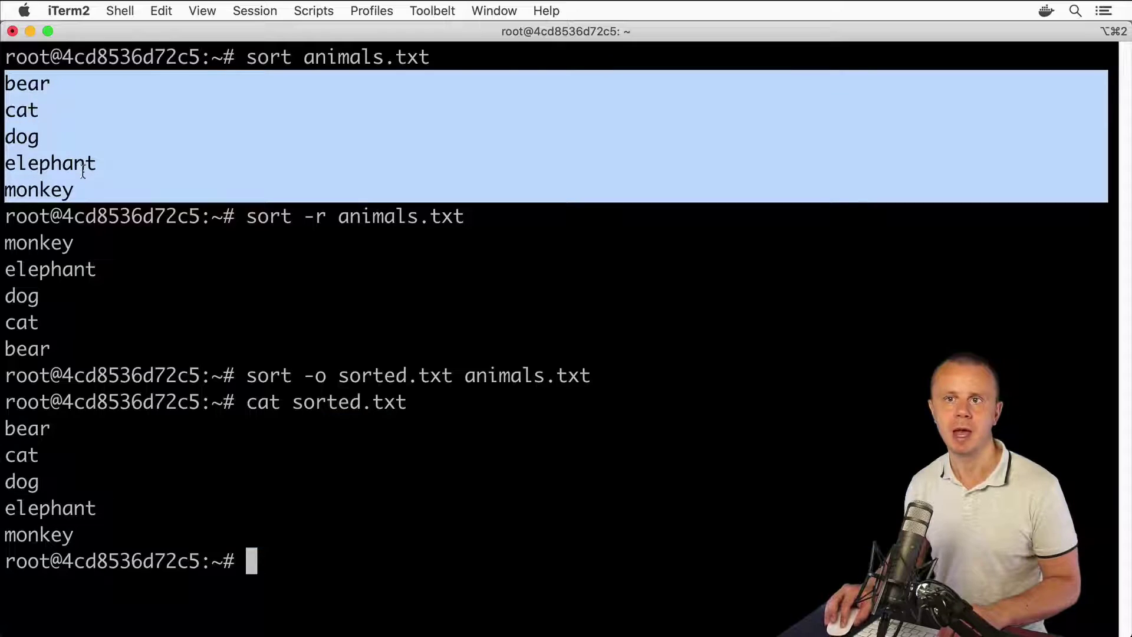
click(266, 240)
text(cat)
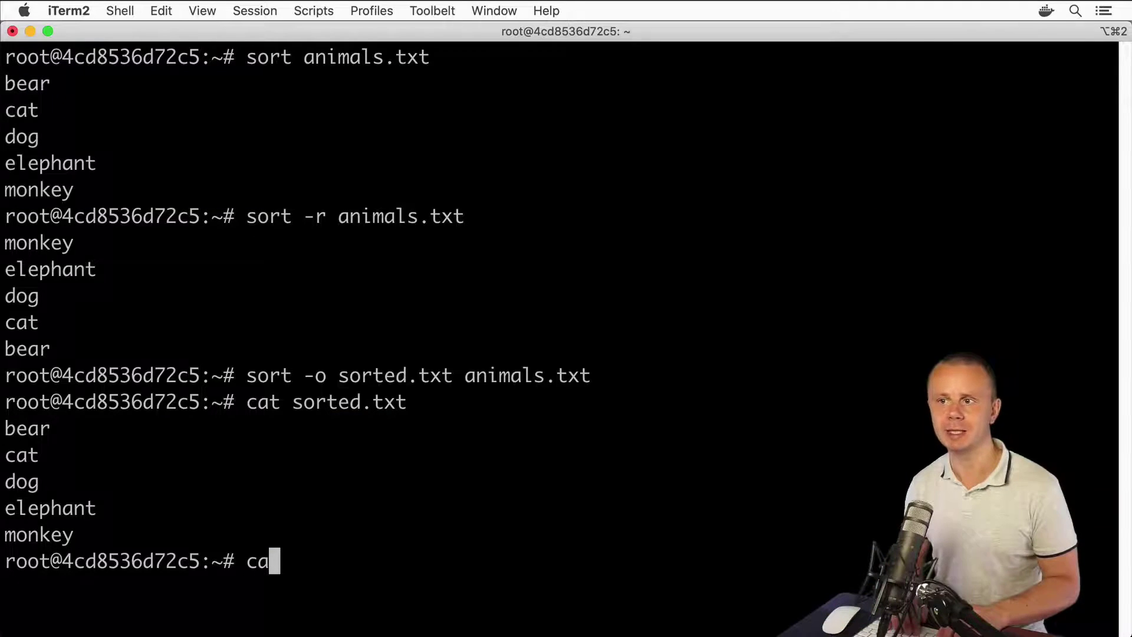
text( ani)
key(Tab)
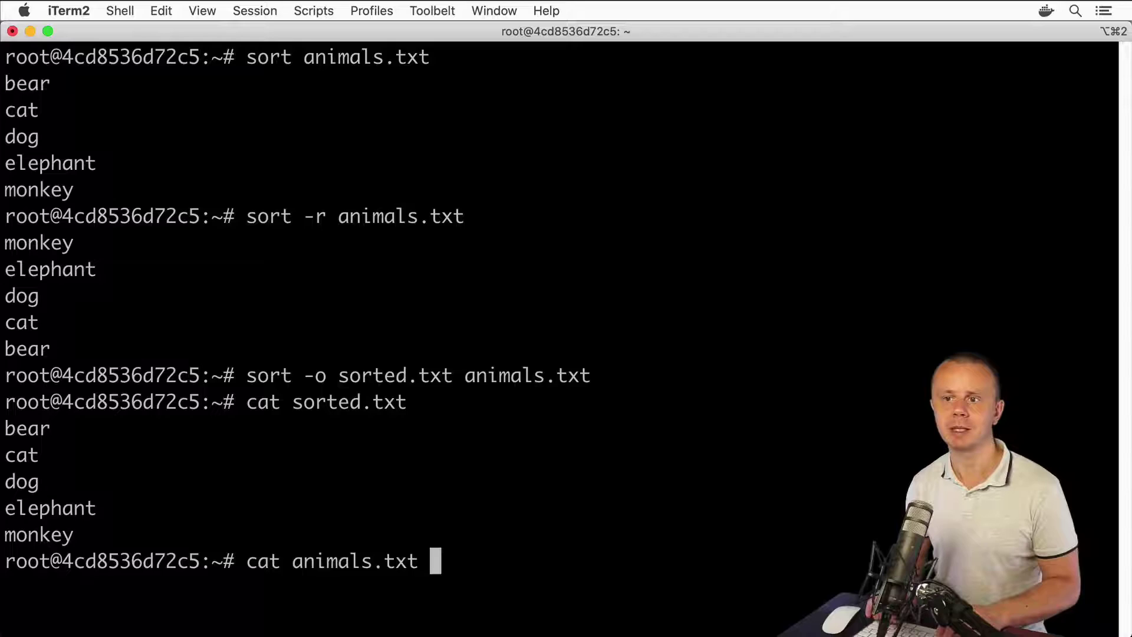
key(Return)
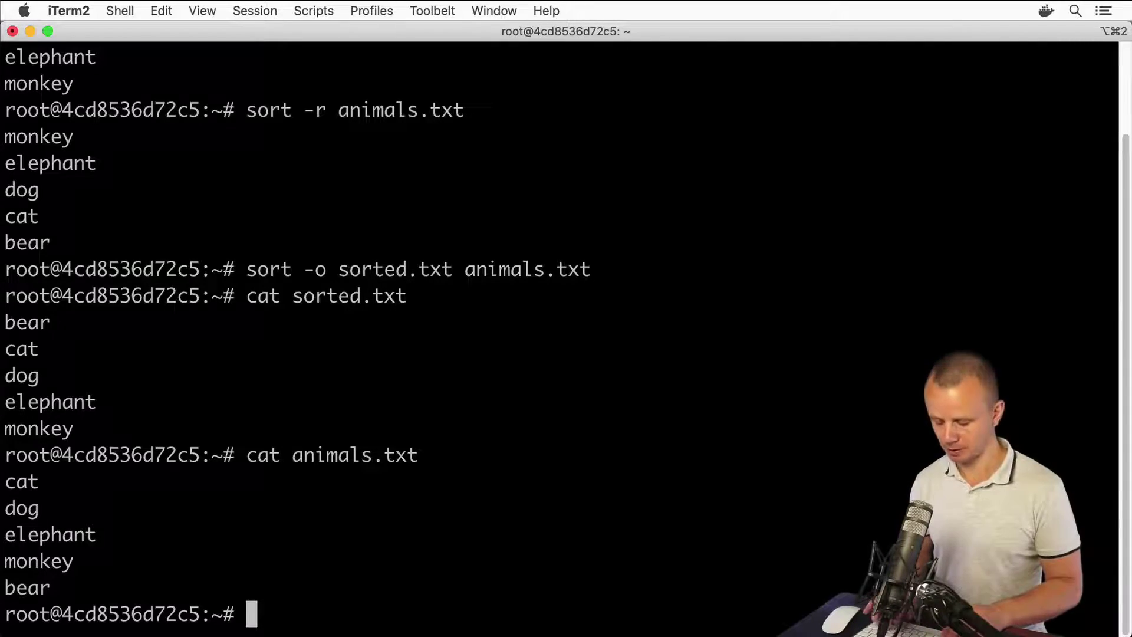
Write 2342, 24, 62, 56363, 2 and 2563673 into numbers.txt in nano and save
key(ctrl+l)
text(ano)
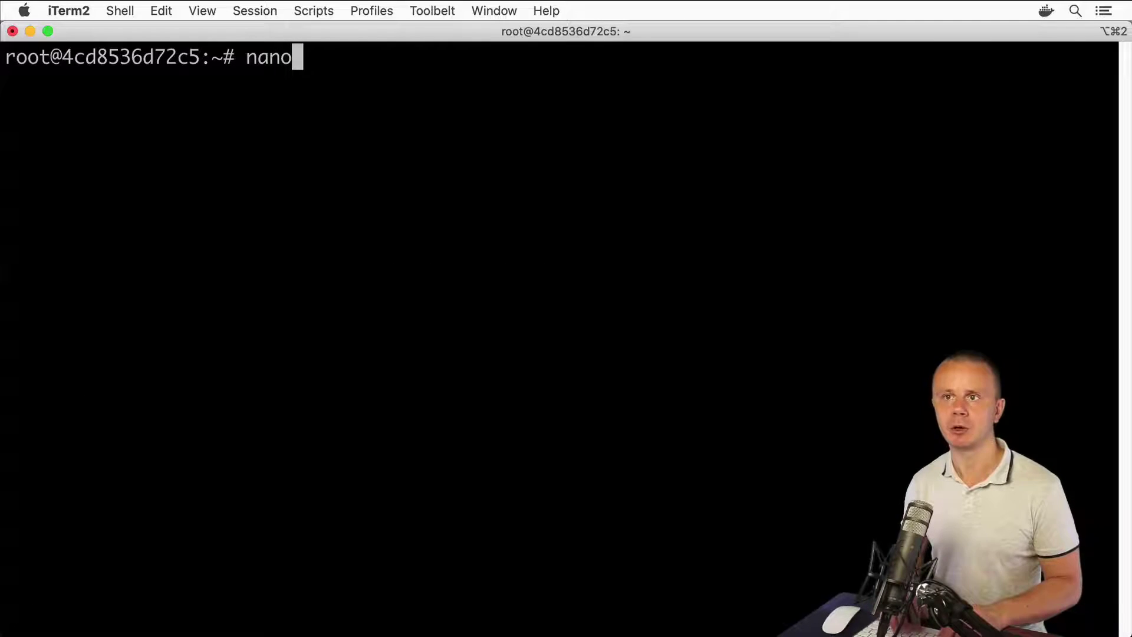
text( numbers.)
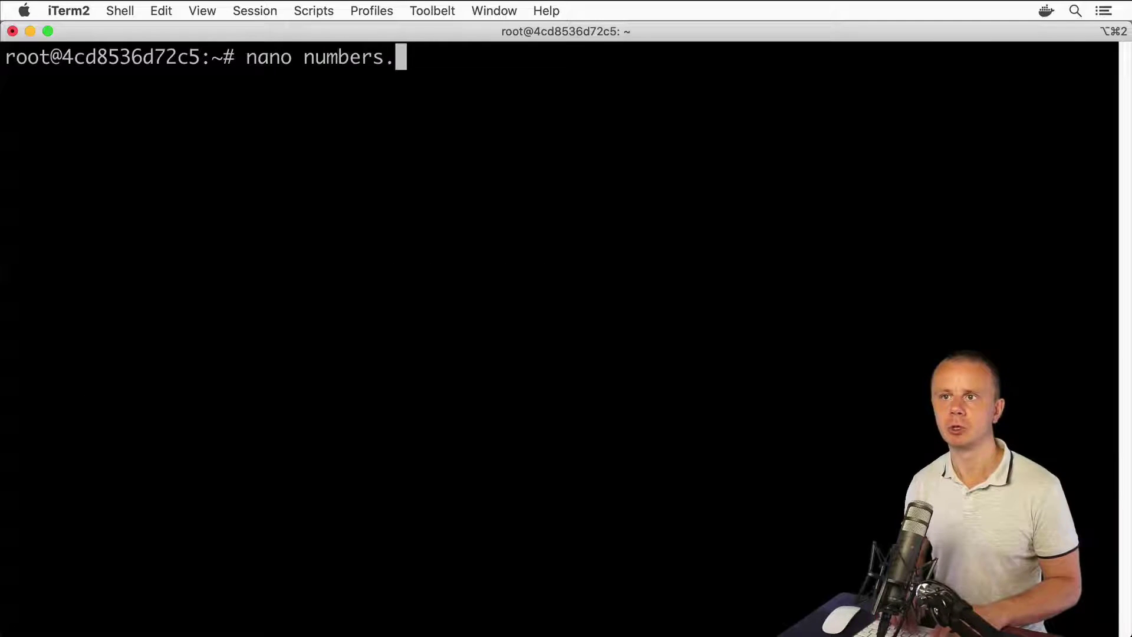
text(txt)
key(Return)
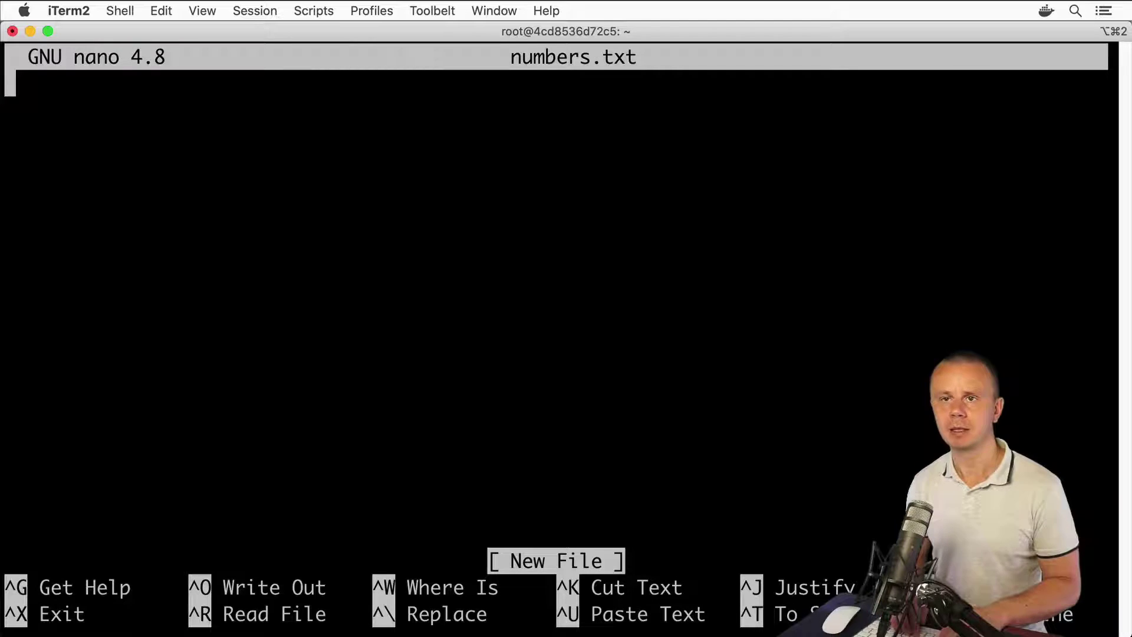
text(2342)
key(Return)
text(4)
key(Return)
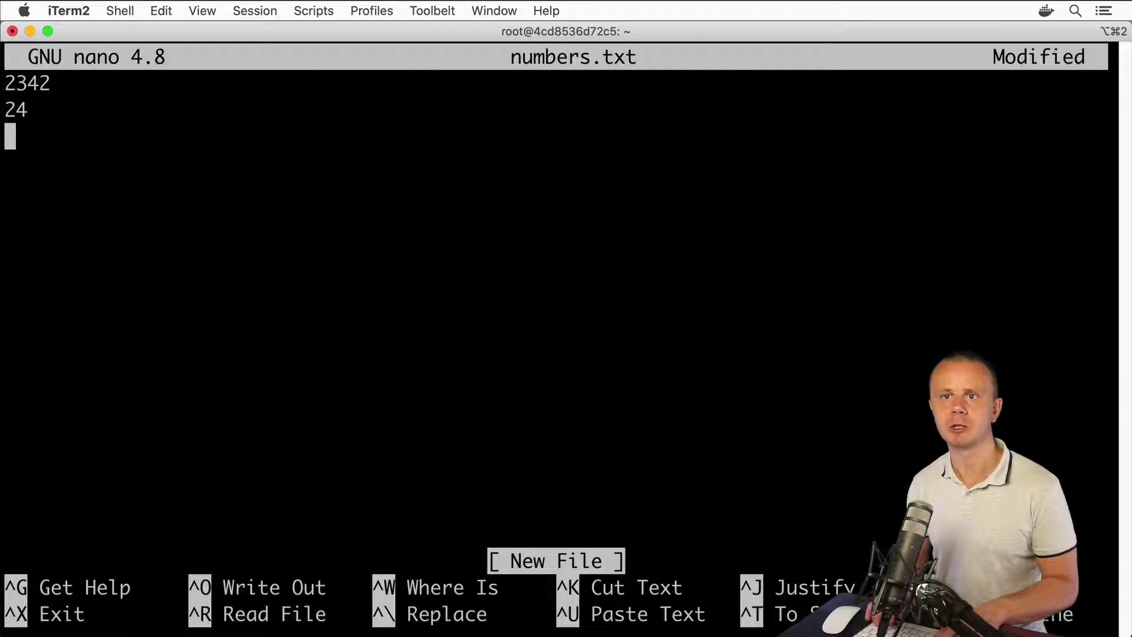
text(62)
key(Return)
text(56363)
key(Return)
text(2)
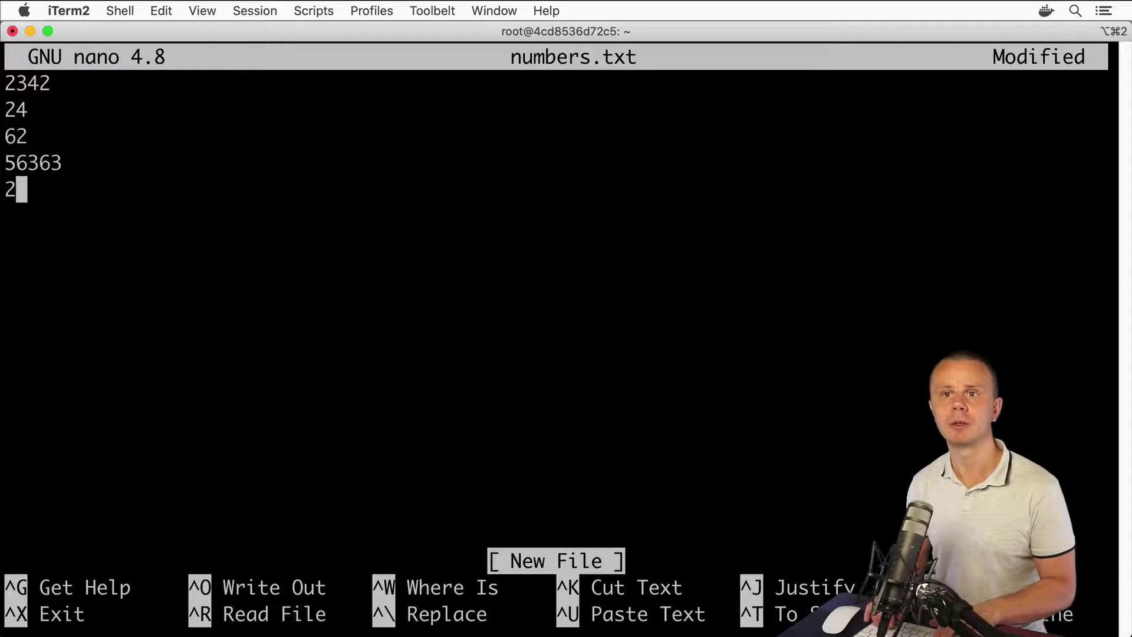
text(56367)
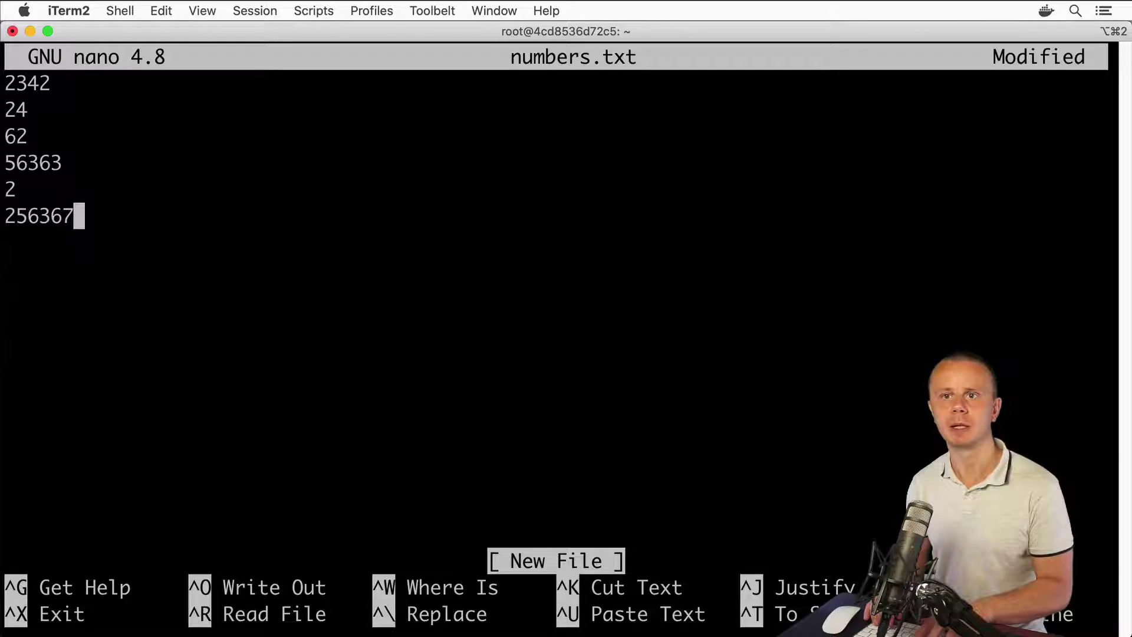
text(3)
key(ctrl+x)
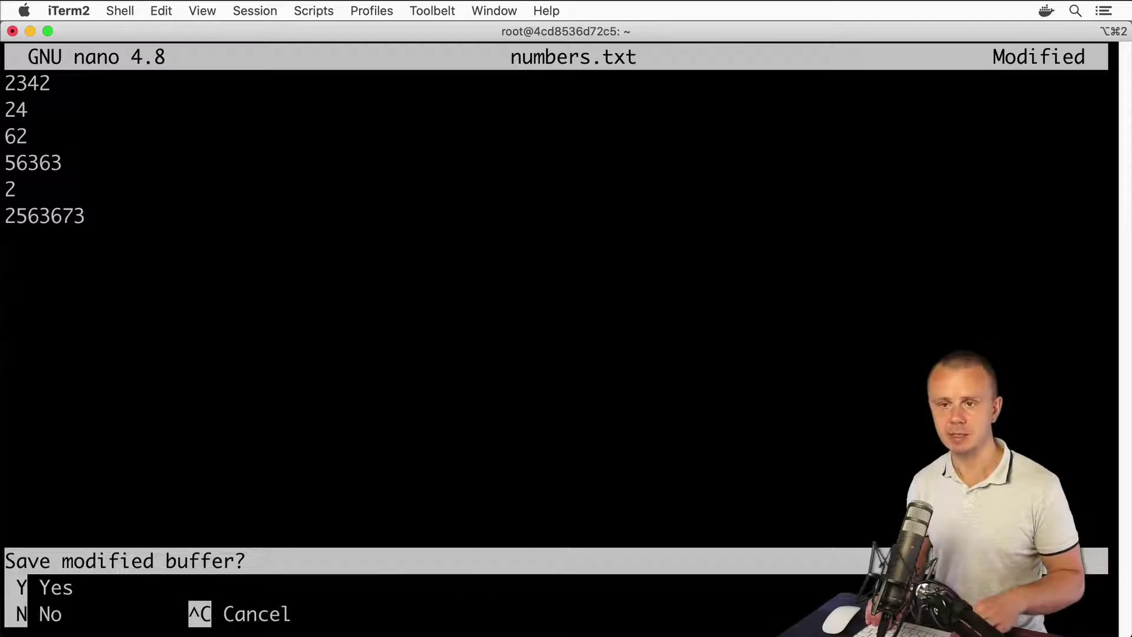
key(y)
key(Return)
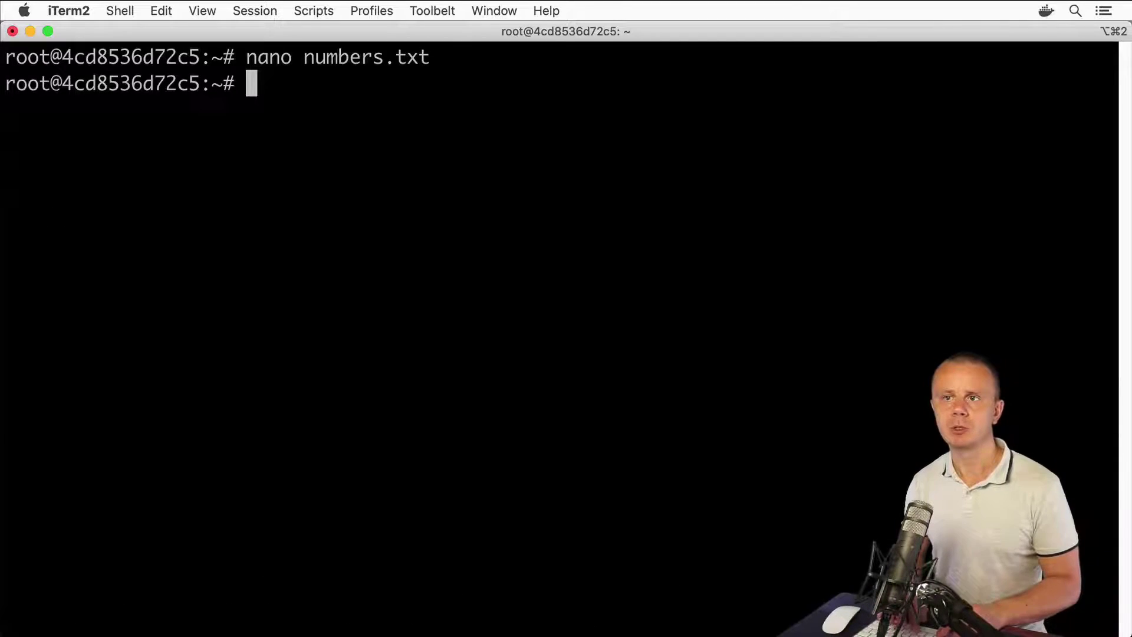
text(sort n)
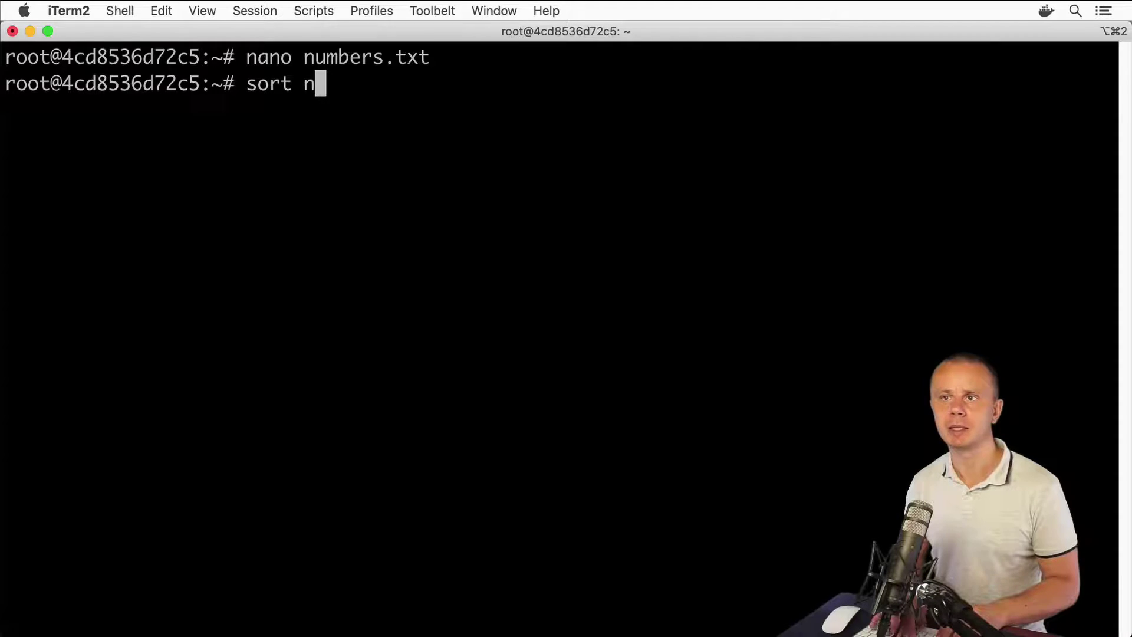
text(um)
key(Tab)
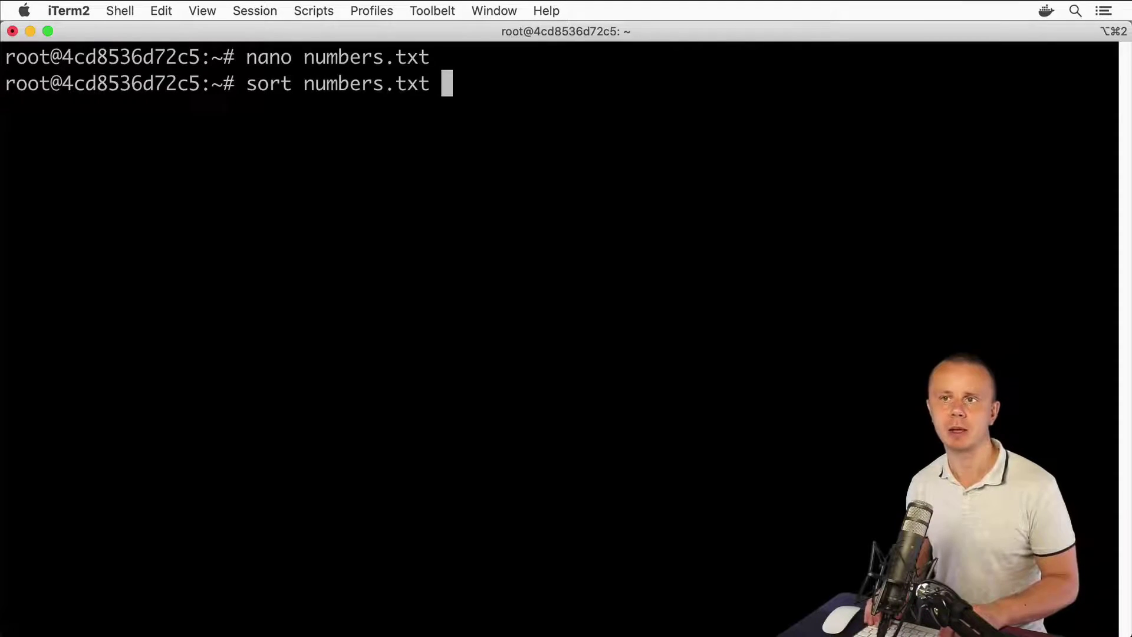
key(Return)
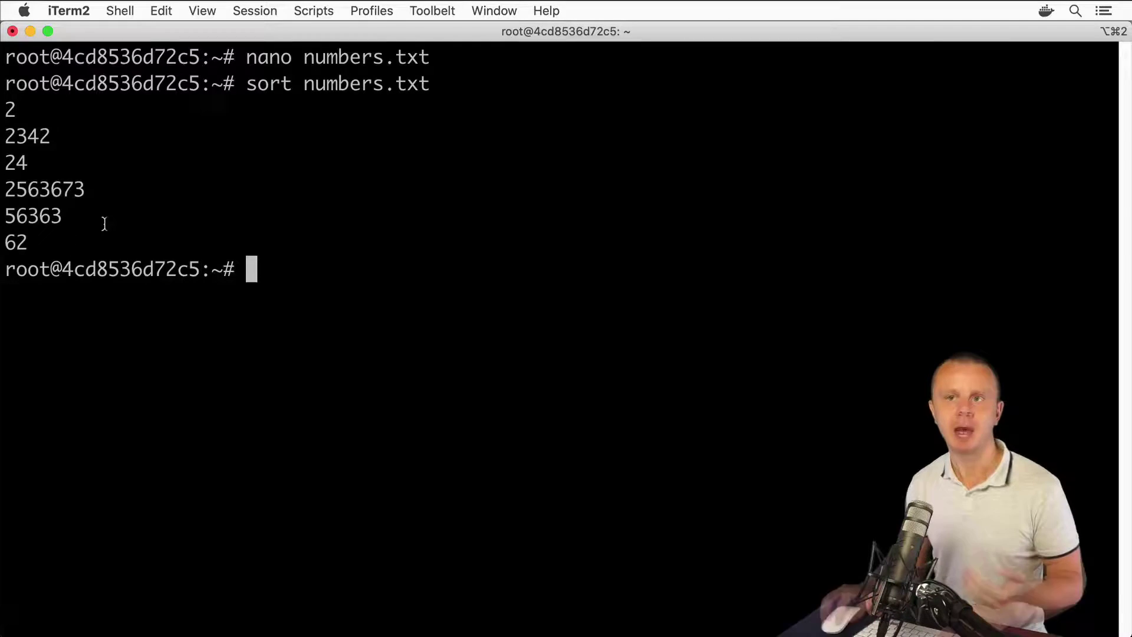
drag(105, 225, 3, 110)
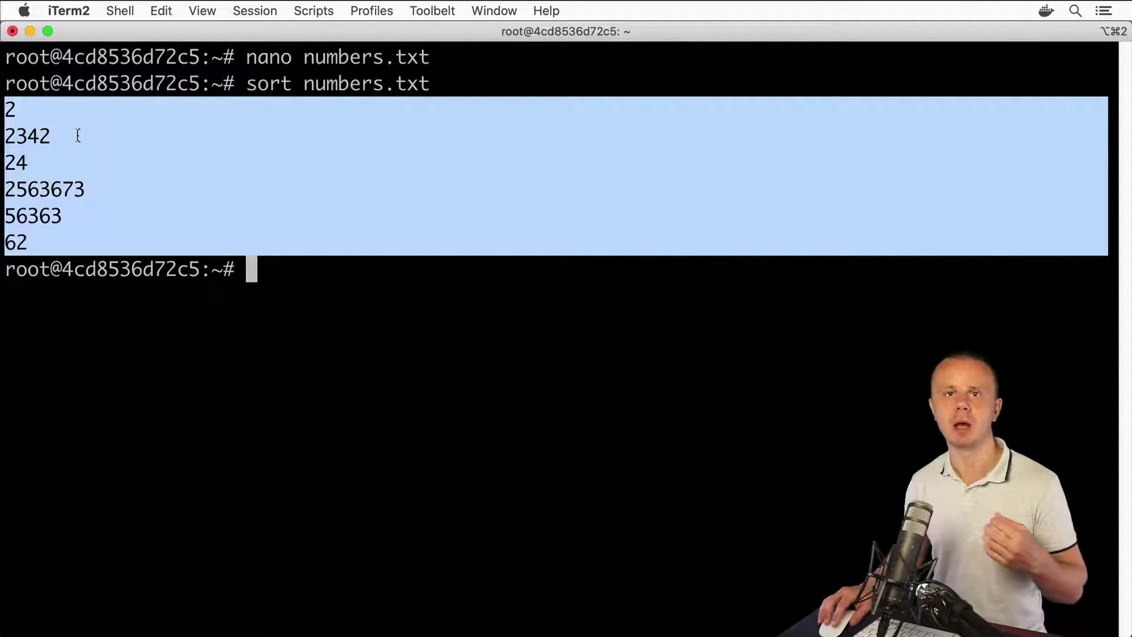
click(175, 156)
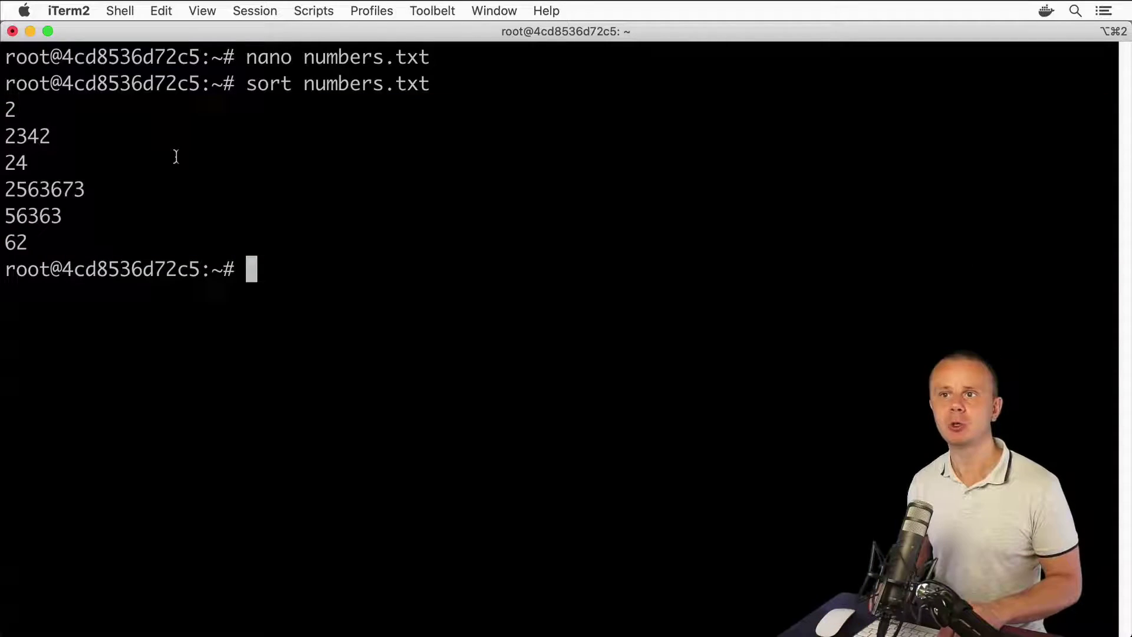
Add -n to the recalled sort command to list numbers.txt from 2 to 2563673
key(Up)
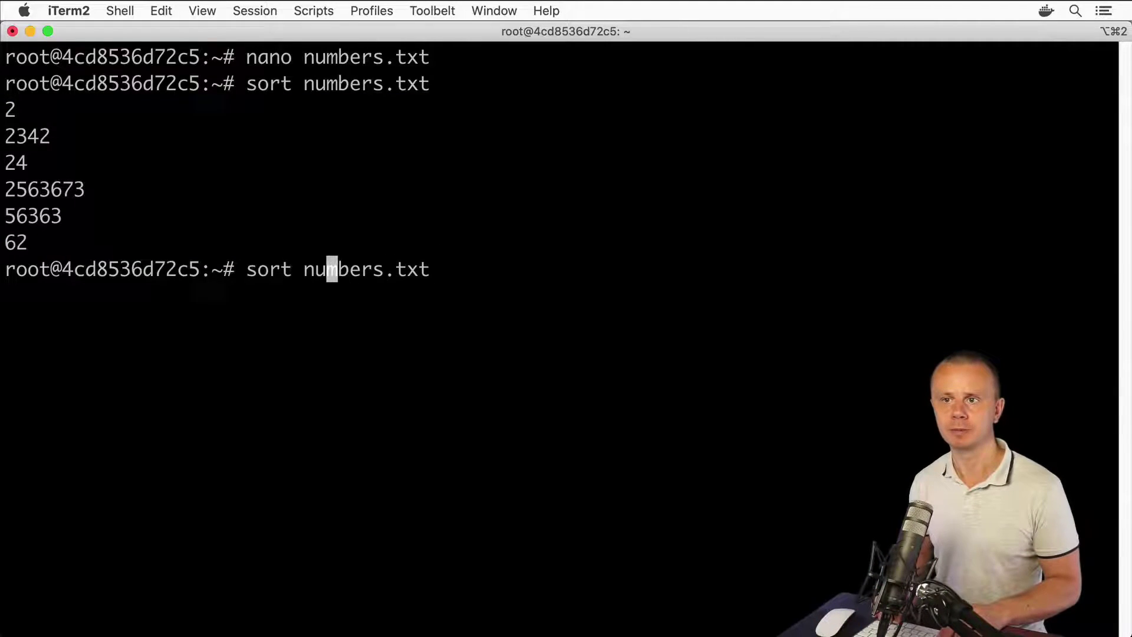
key(Left)
text(-n)
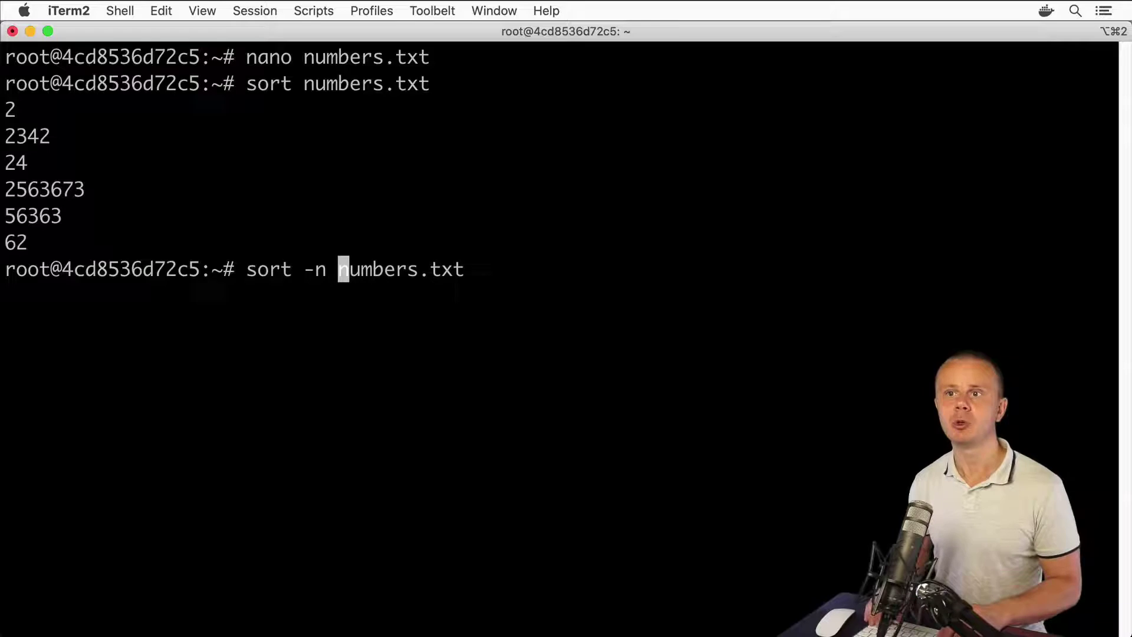
key(Return)
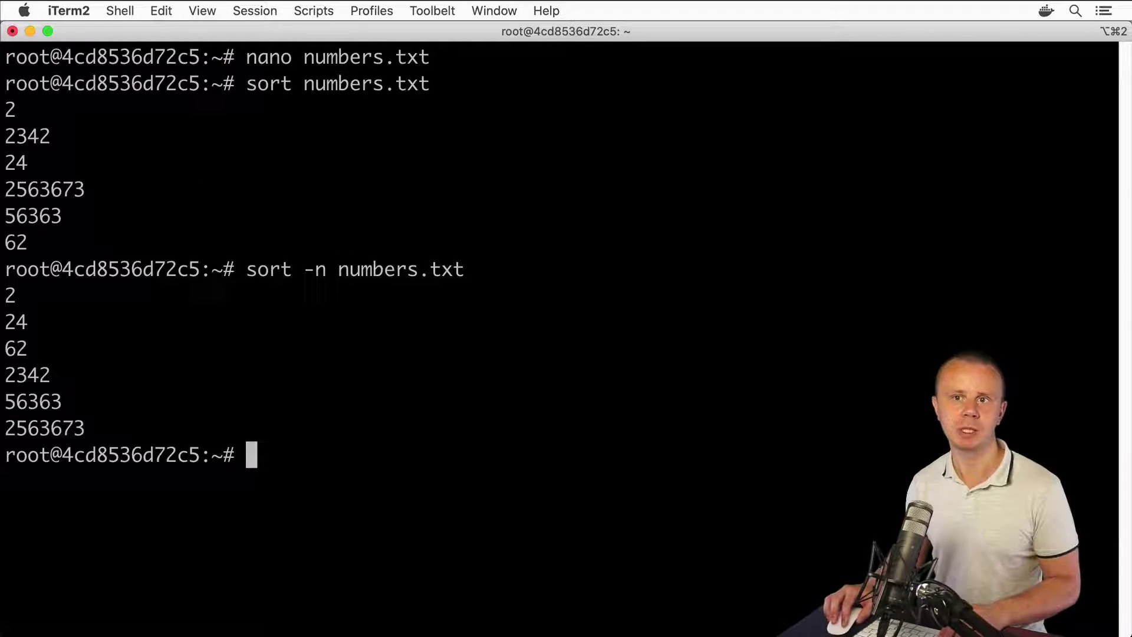
drag(5, 284, 89, 425)
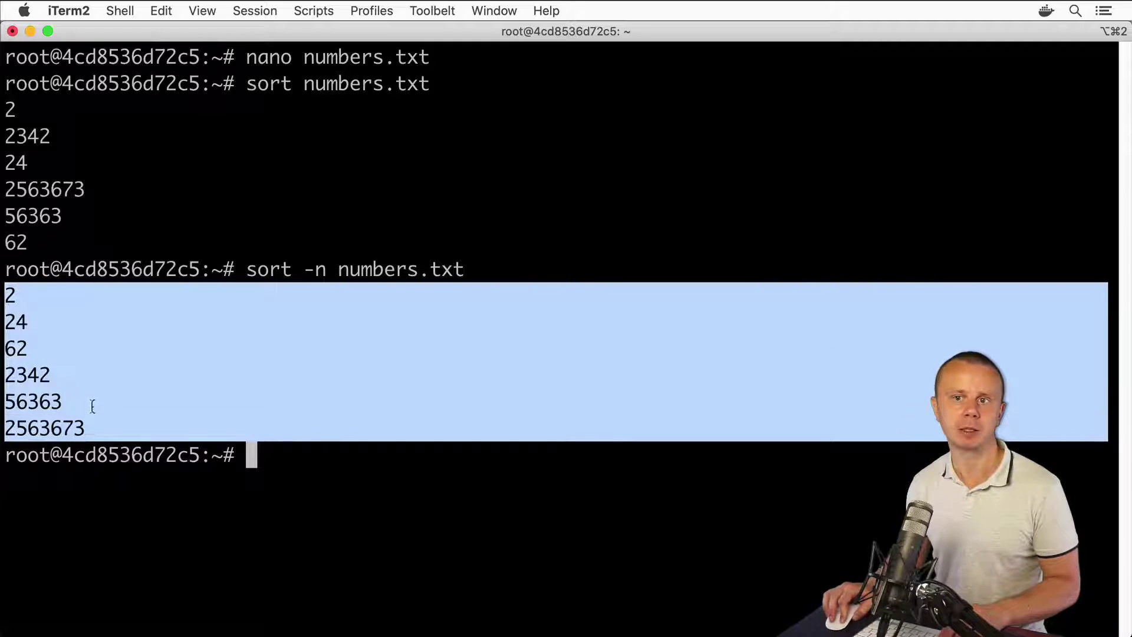
click(54, 413)
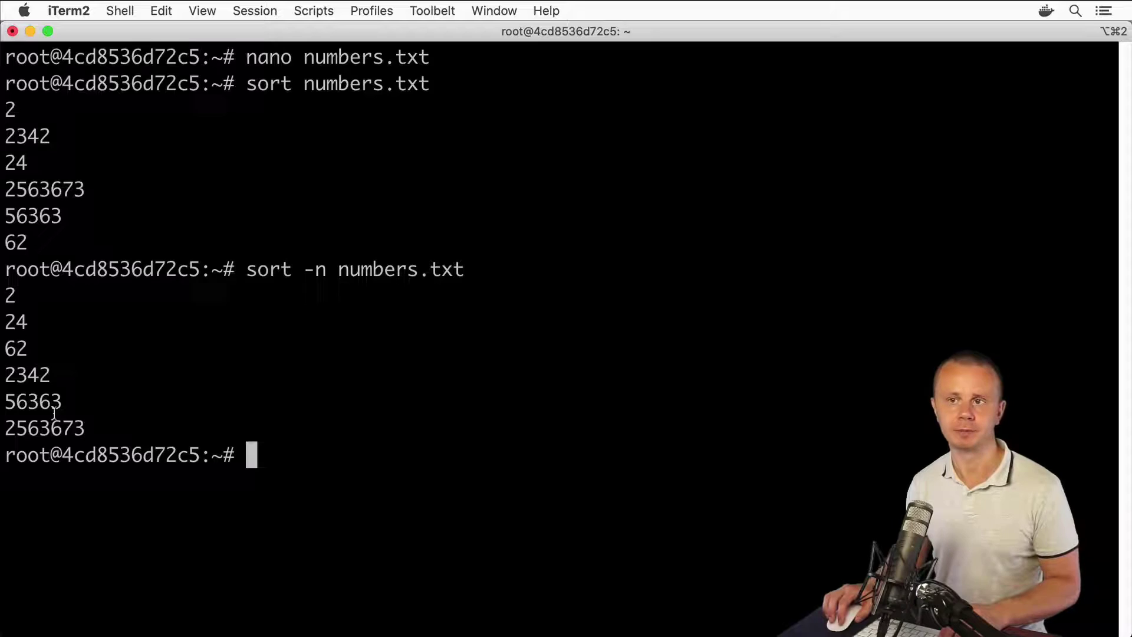
key(Up)
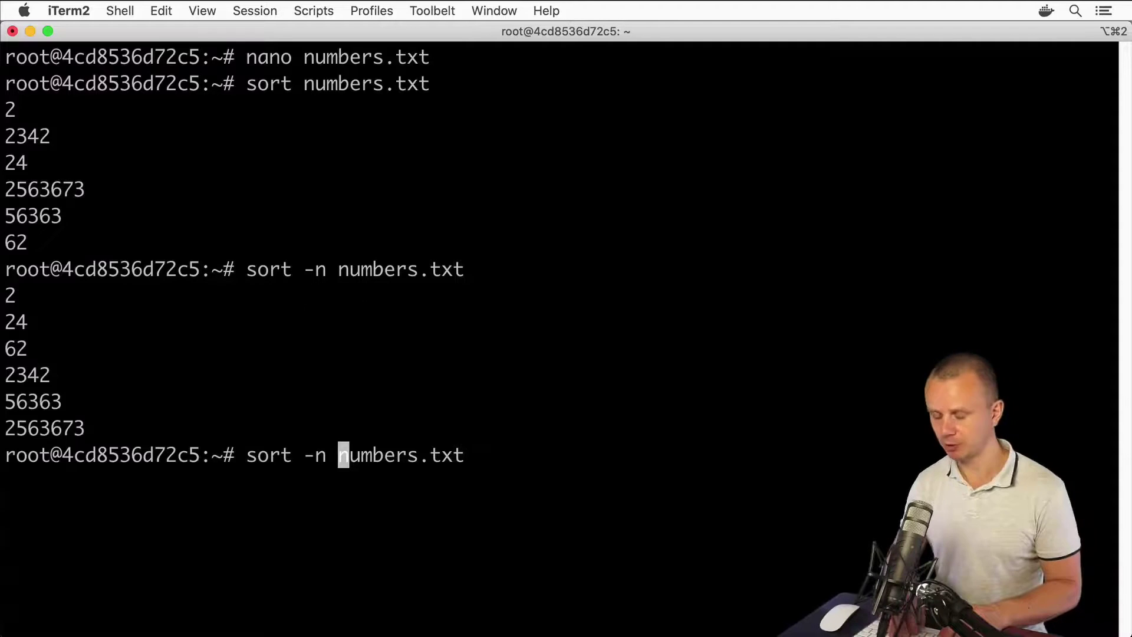
text(-o so)
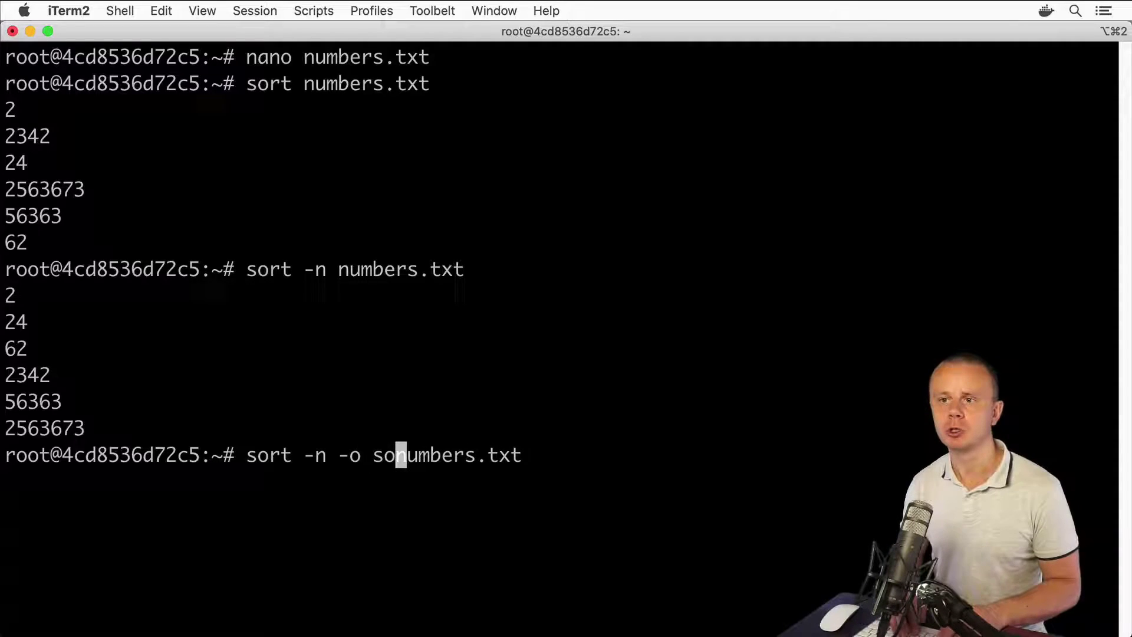
text(rted-number)
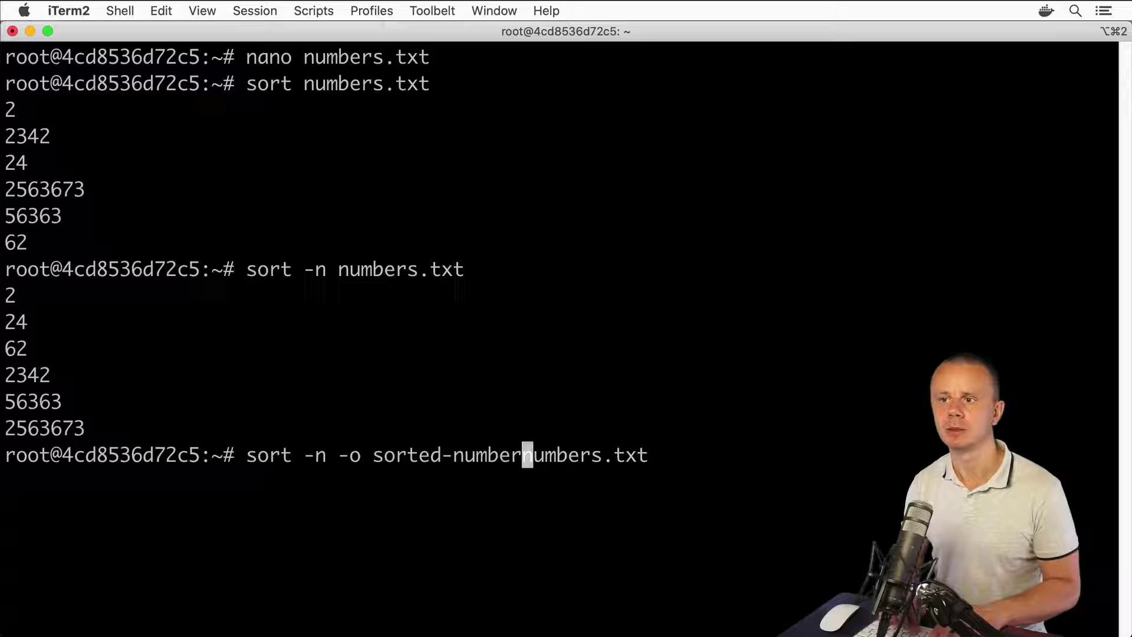
text(s.txt)
Run sort -n -o sorted-numbers.txt and spot the new file in the ls listing
key(Return)
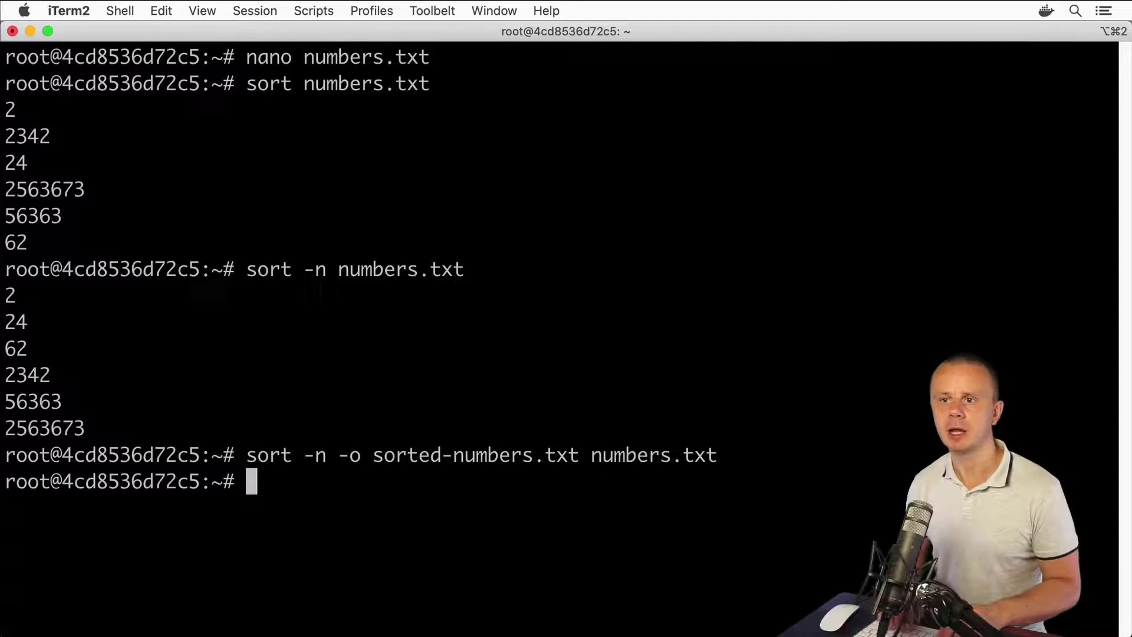
text(ls)
key(Return)
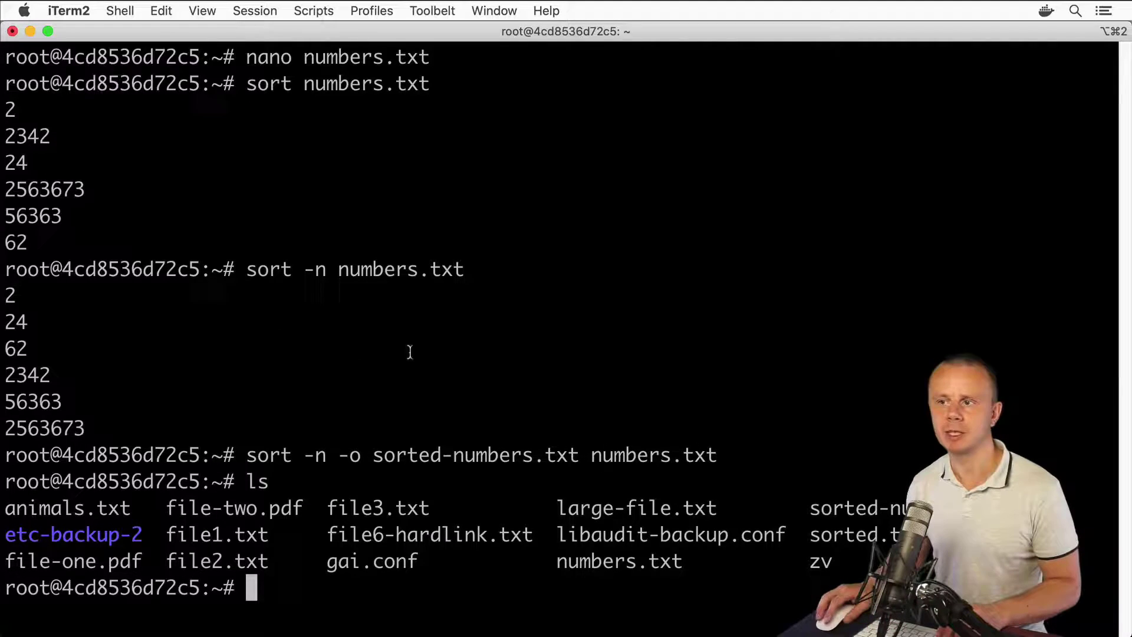
drag(809, 509, 909, 509)
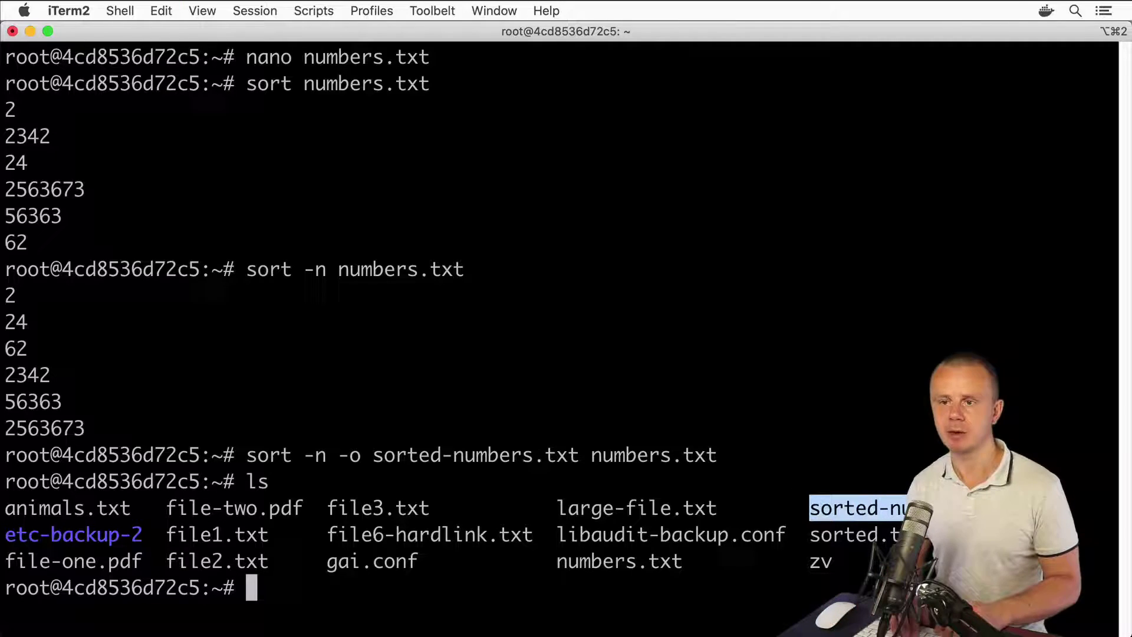
text(cat)
Print sorted-numbers.txt and compare it with the earlier numeric sort output
text(sorted-numbers.txt)
key(Return)
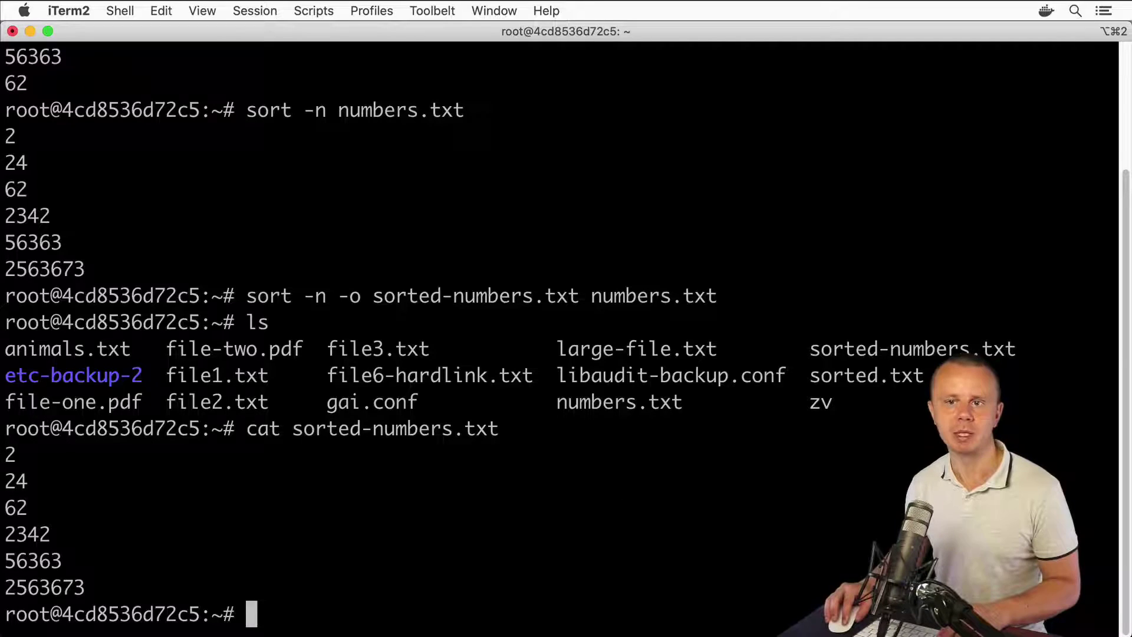
drag(4, 447, 86, 588)
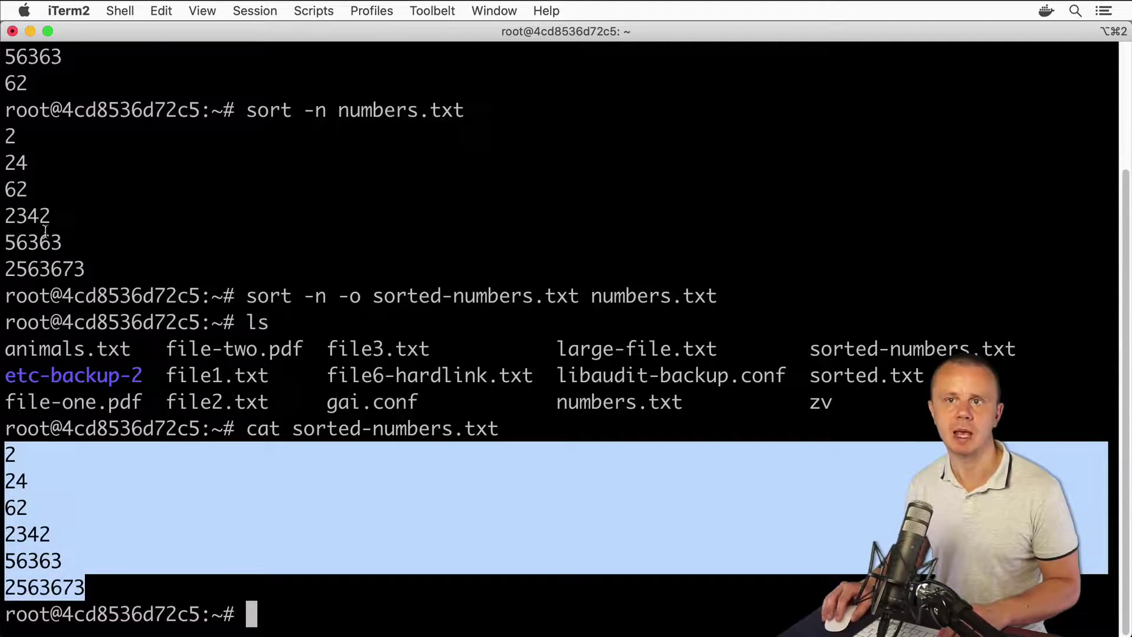
drag(4, 128, 70, 246)
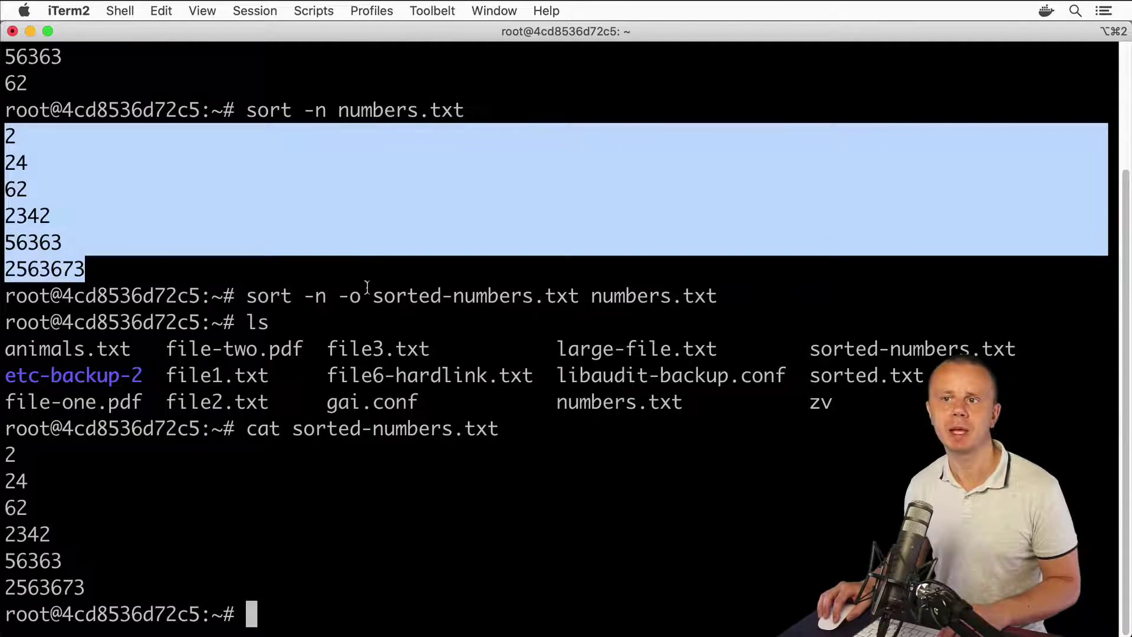
click(335, 283)
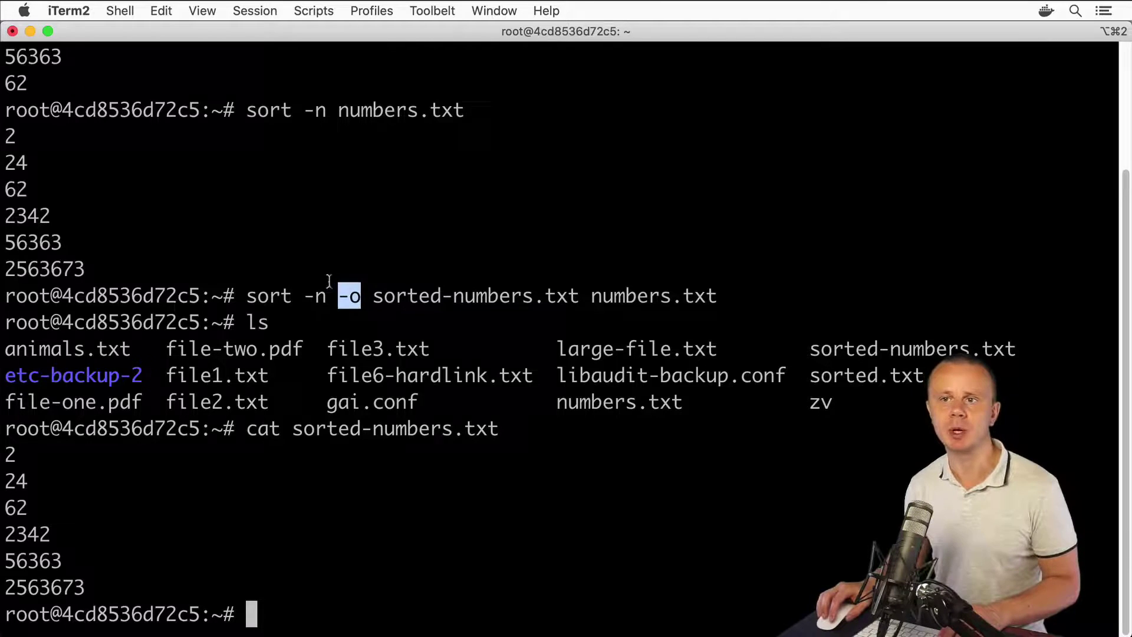
Highlight the sort command, its numeric output and the sorted-numbers.txt file name
double_click(252, 296)
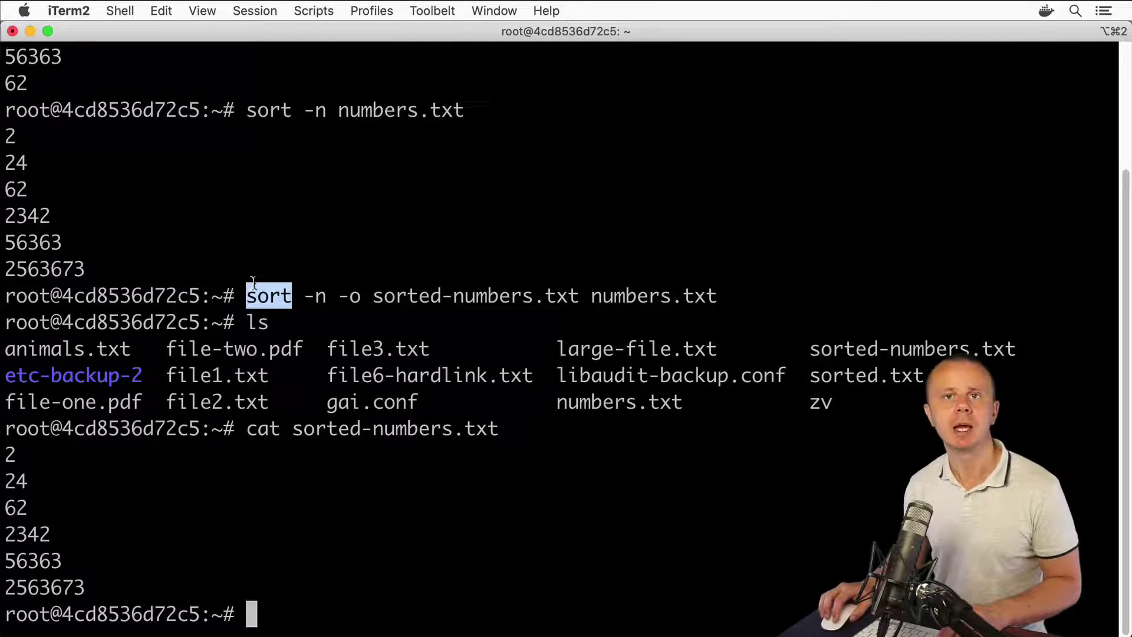
drag(76, 266, 32, 142)
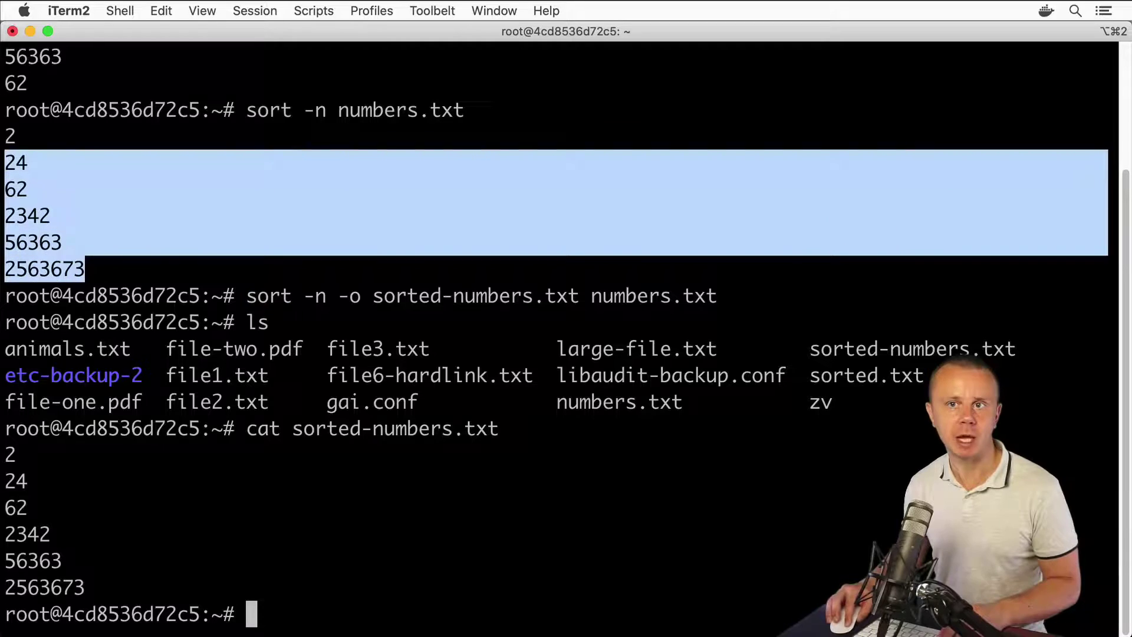
click(313, 237)
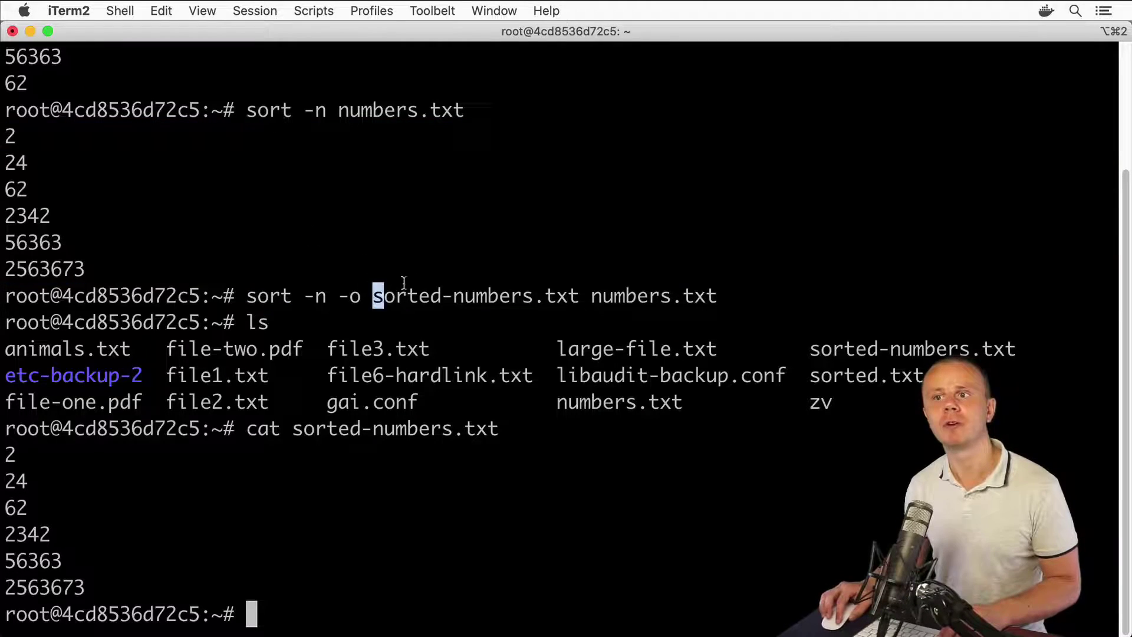
drag(403, 283, 533, 283)
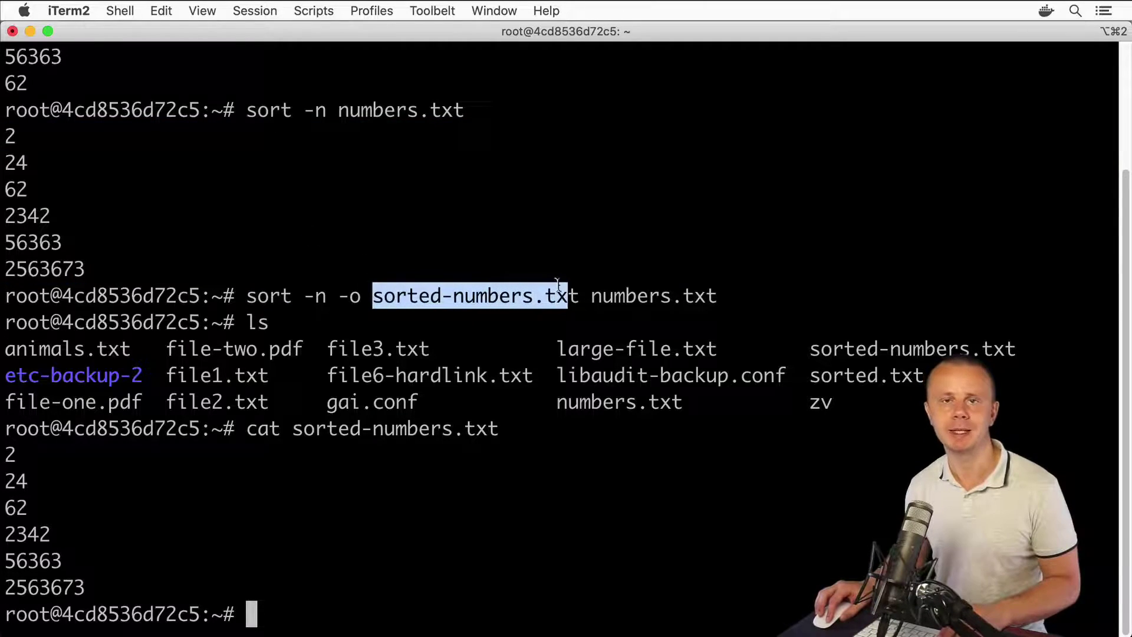
click(514, 218)
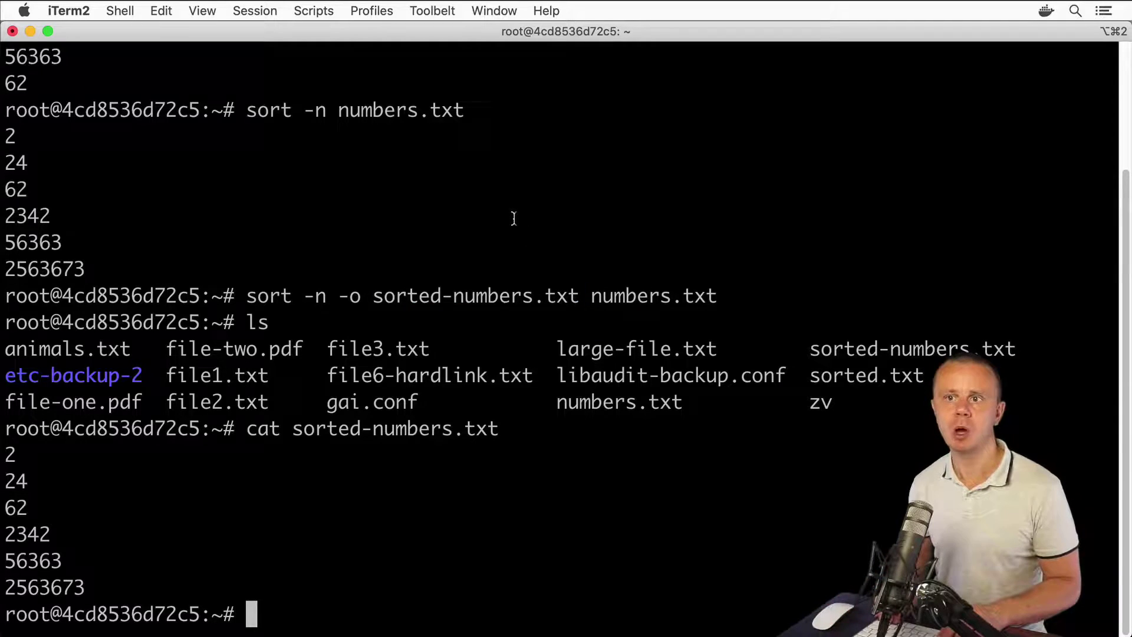
key(Up)
Overwrite sorted.txt with sort -n output via > redirect and print it
key(Up)
key(Up)
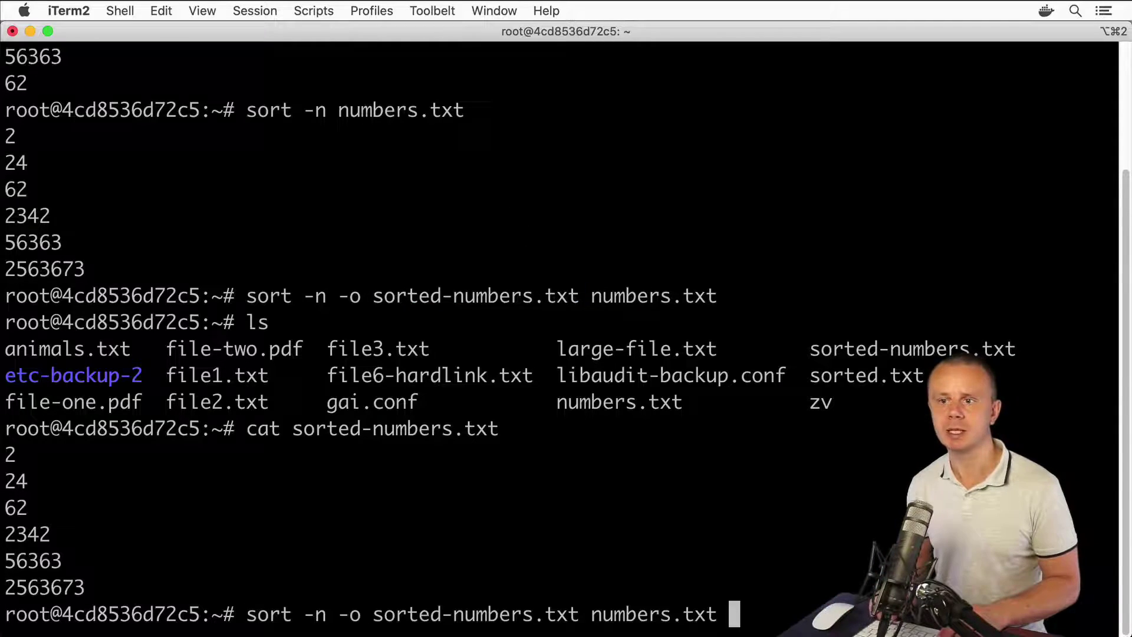
key(Up)
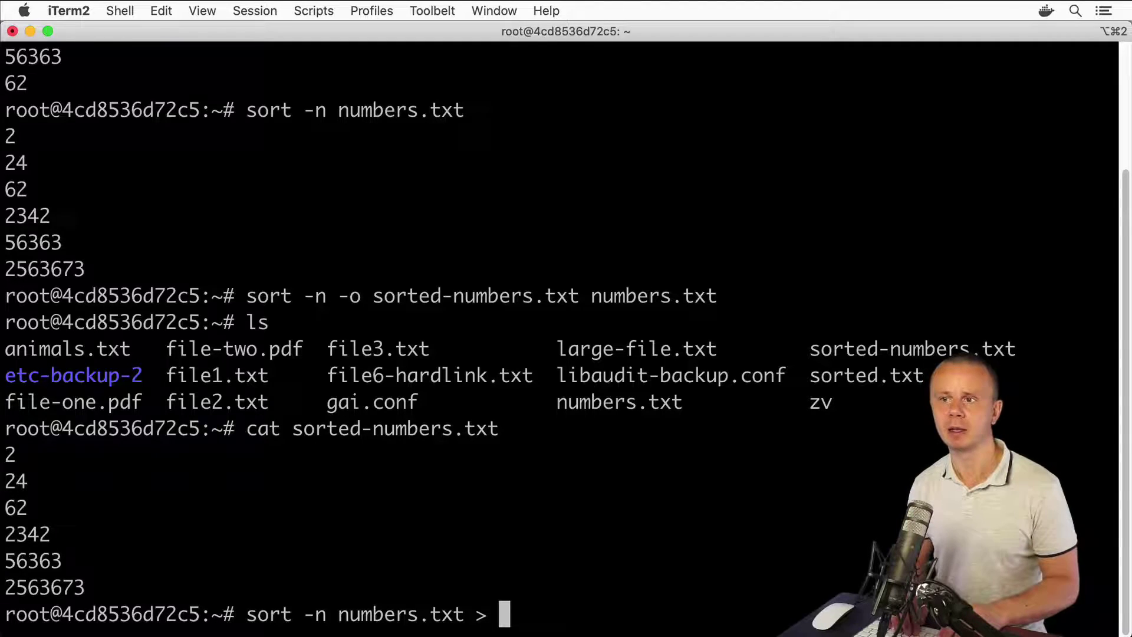
text(sor)
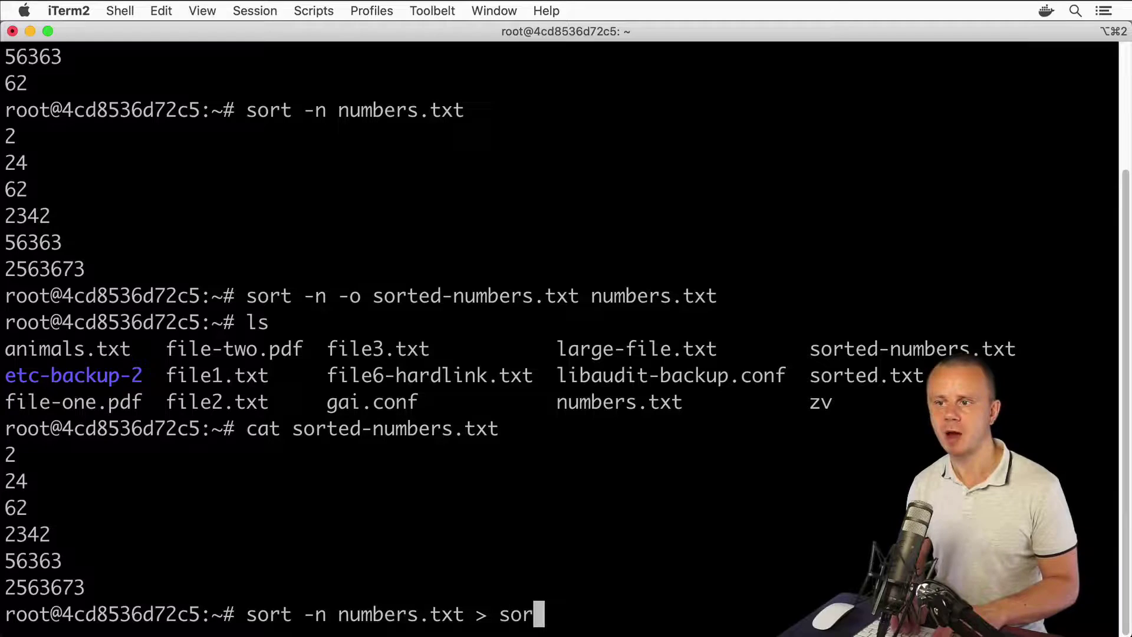
text(ted.txt)
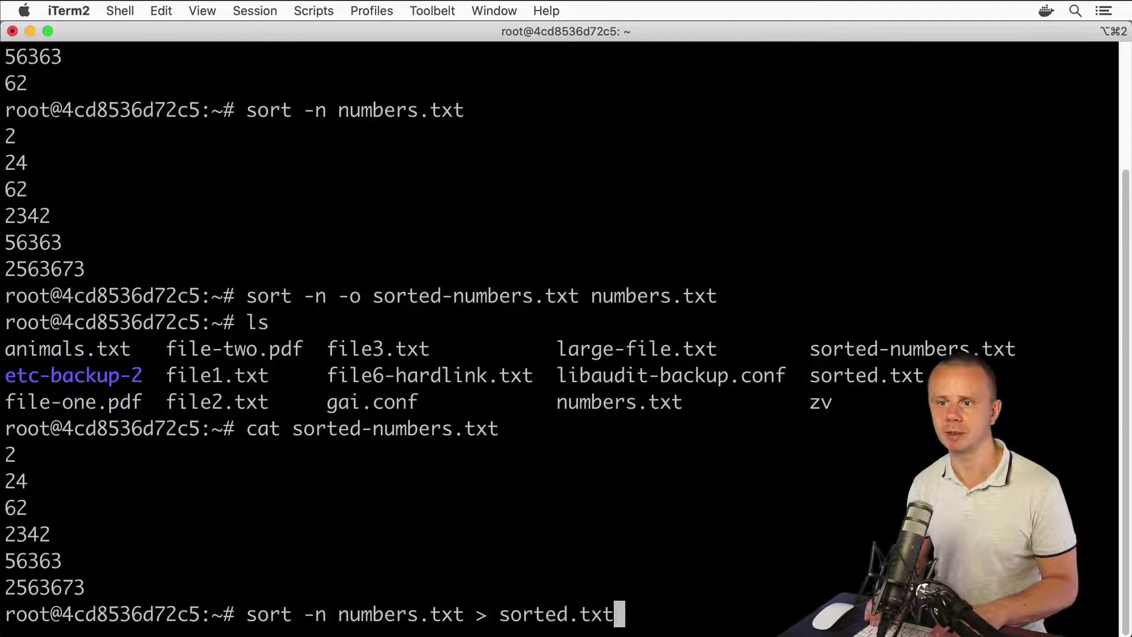
key(Return)
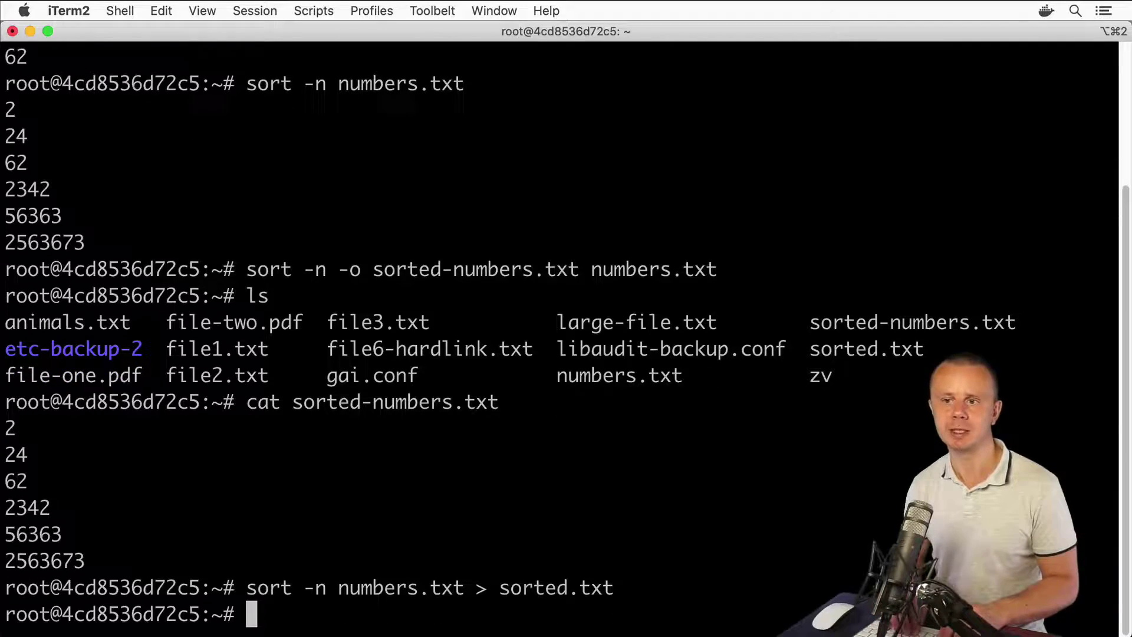
text(cat sorted)
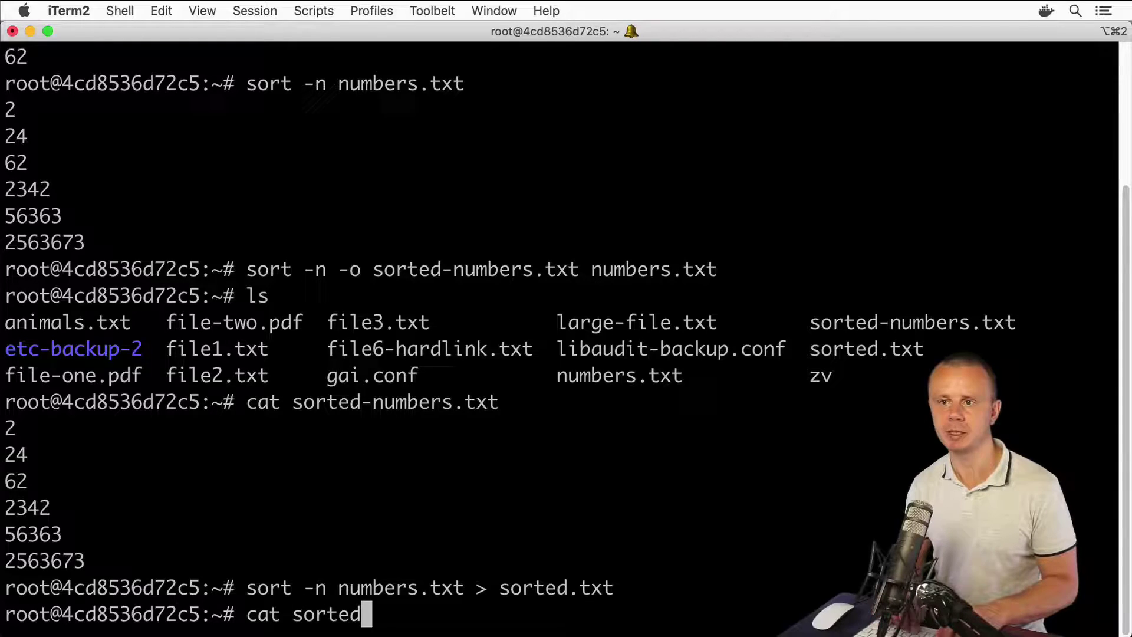
text(.txt)
key(Return)
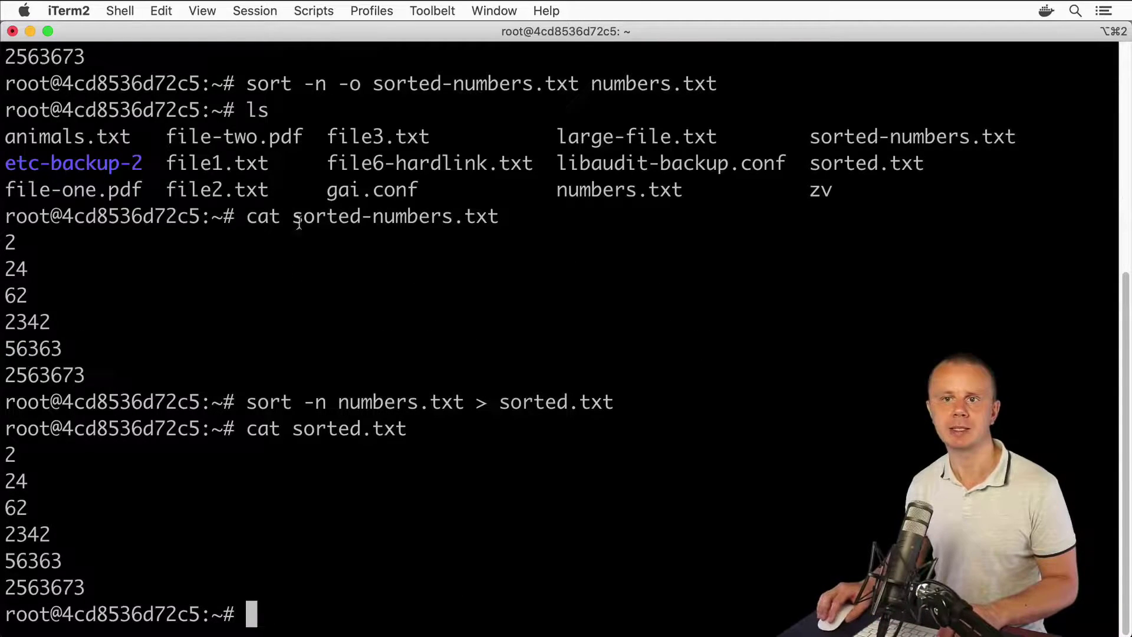
Highlight the numeric list from sorted.txt, then clear the screen with Cmd+K
mouse_move(67, 587)
mouse_down()
mouse_move(9, 479)
mouse_move(11, 454)
mouse_up()
drag(292, 215, 488, 216)
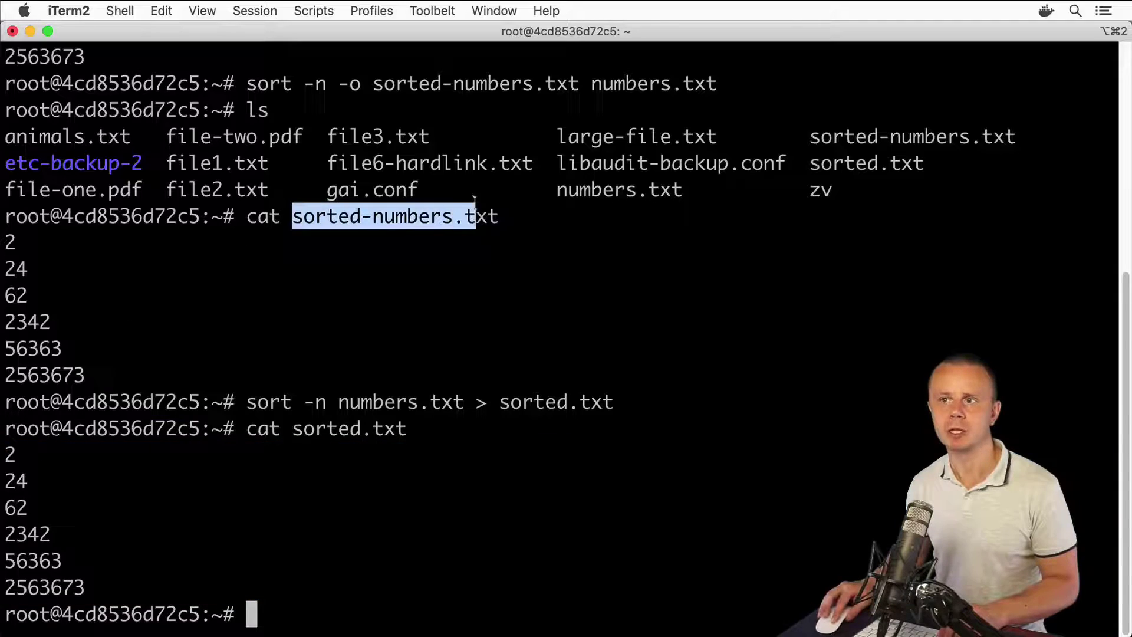
mouse_move(86, 375)
mouse_down()
mouse_move(2, 258)
mouse_move(68, 245)
mouse_up()
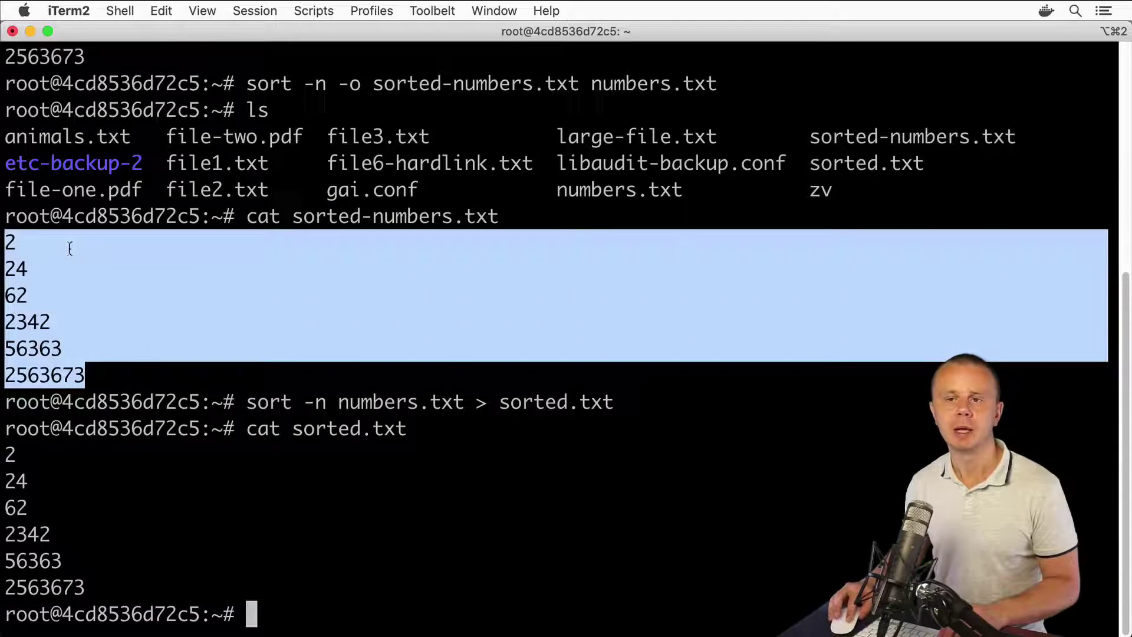
click(69, 245)
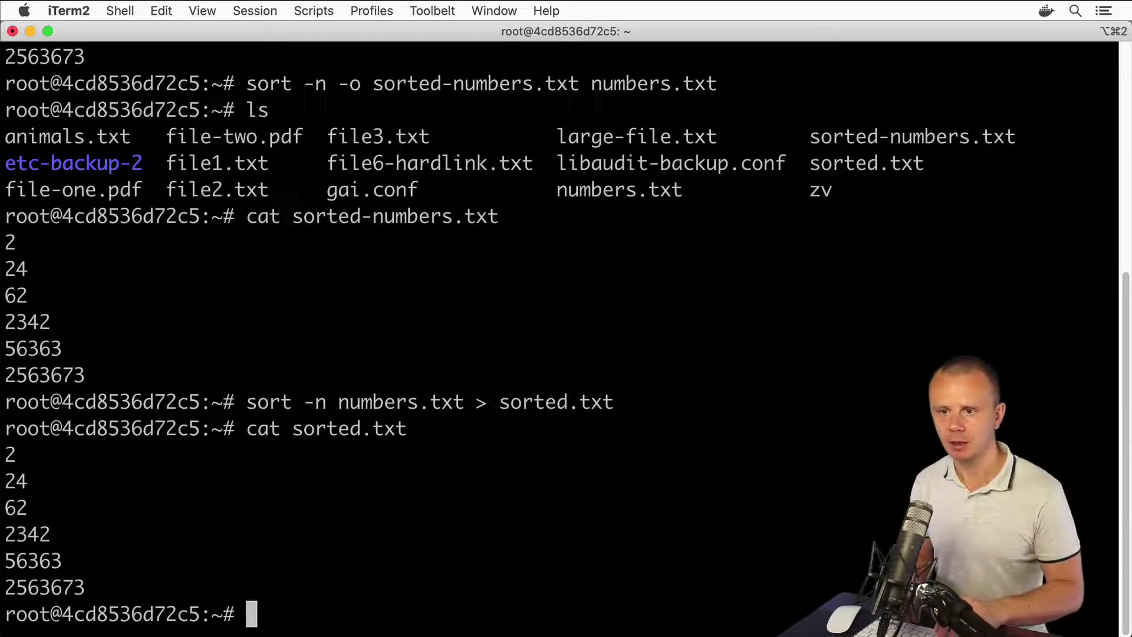
key(super+k)
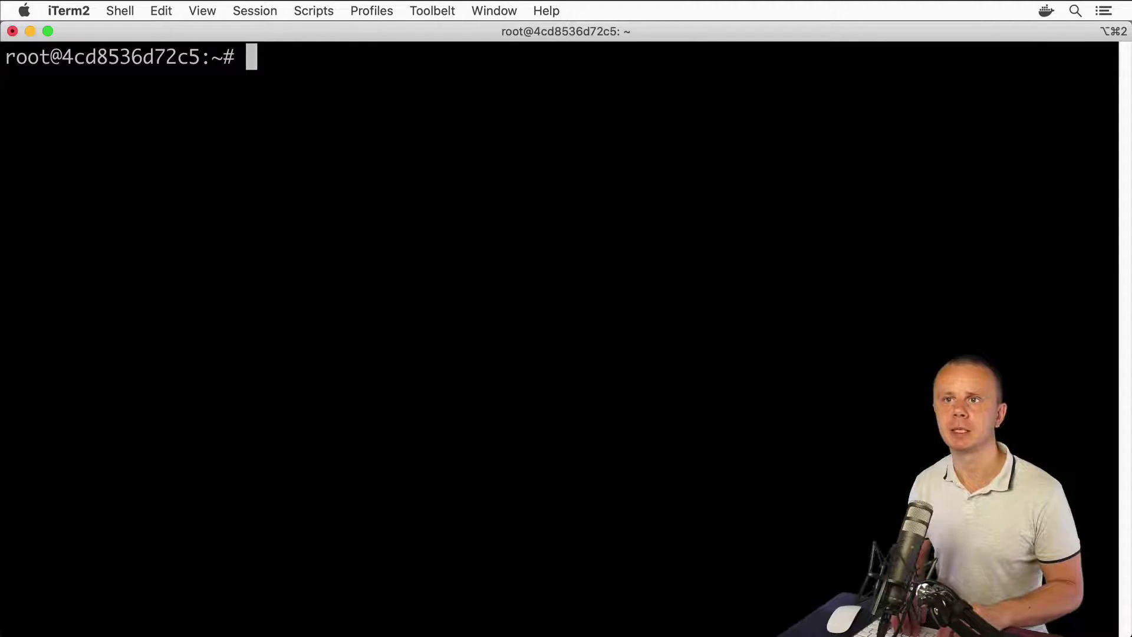
text(sort --help )
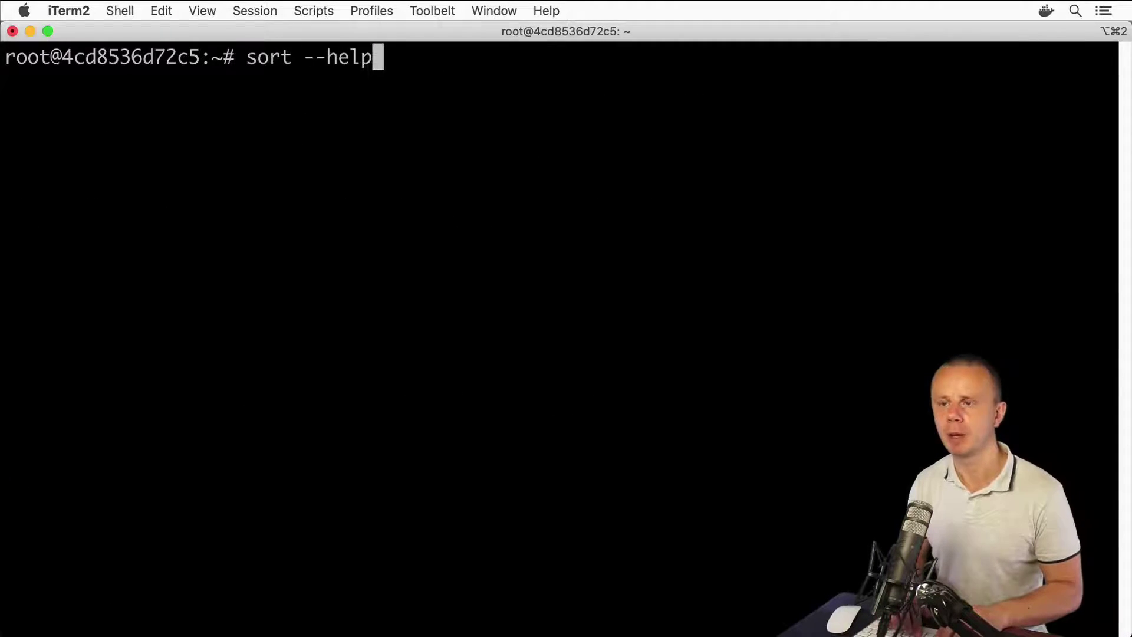
text(| grep )
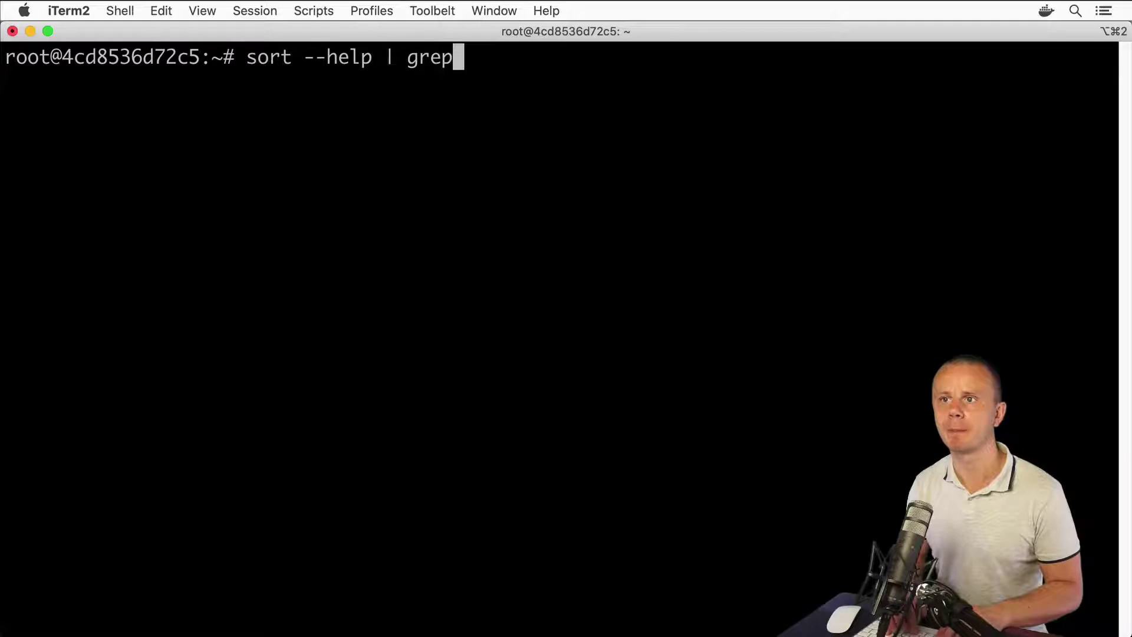
text(unique)
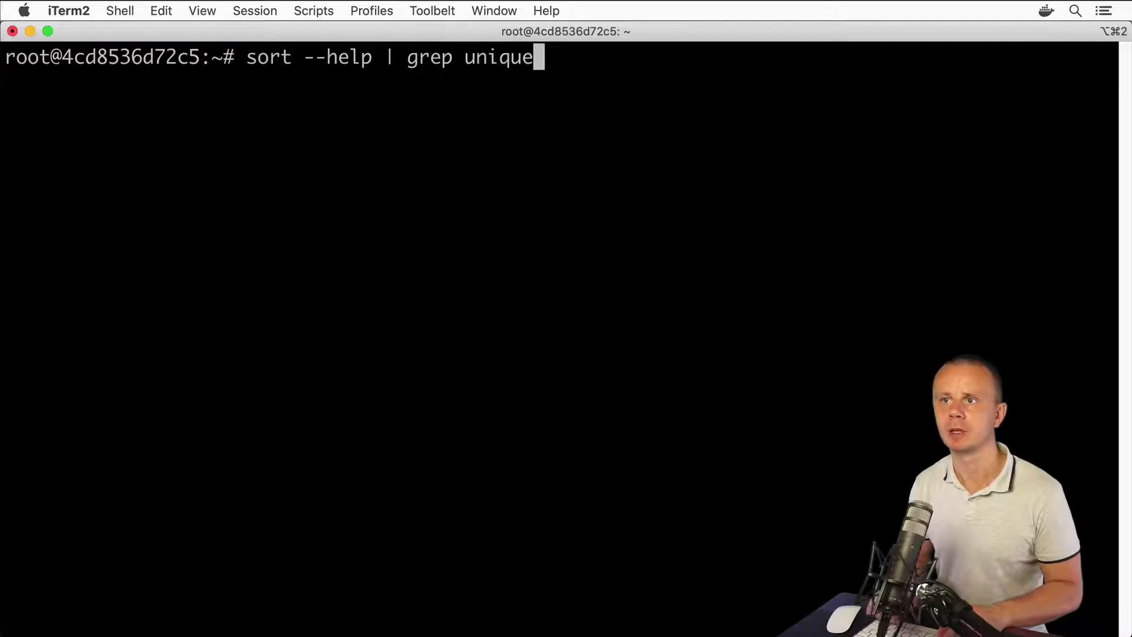
Run sort --help | grep unique and highlight the -u, --unique option
key(Return)
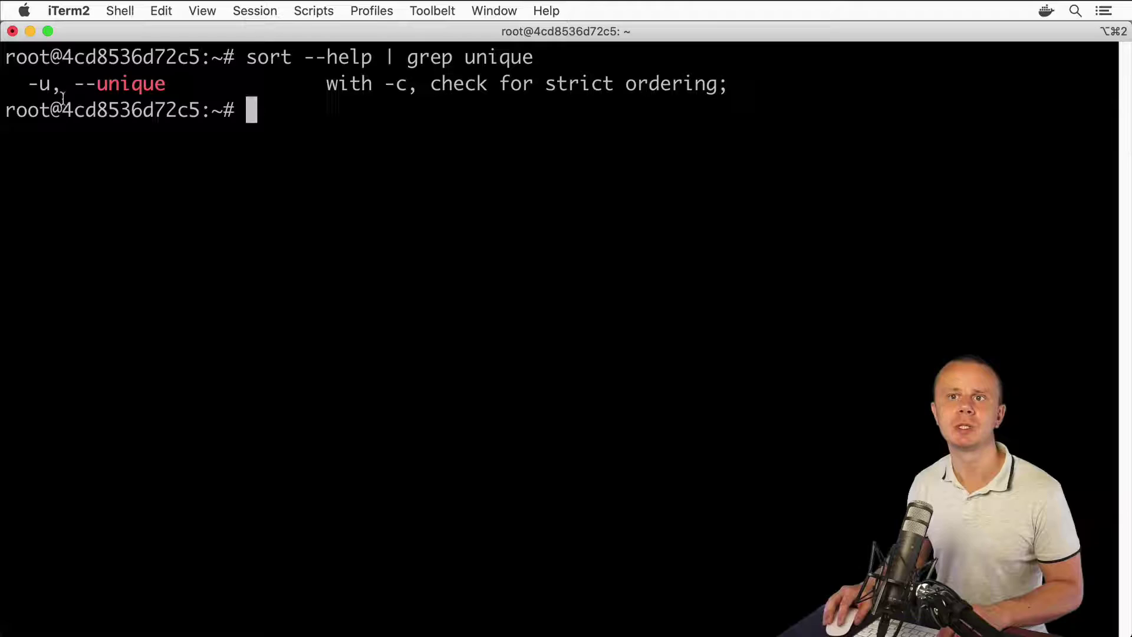
drag(28, 83, 178, 85)
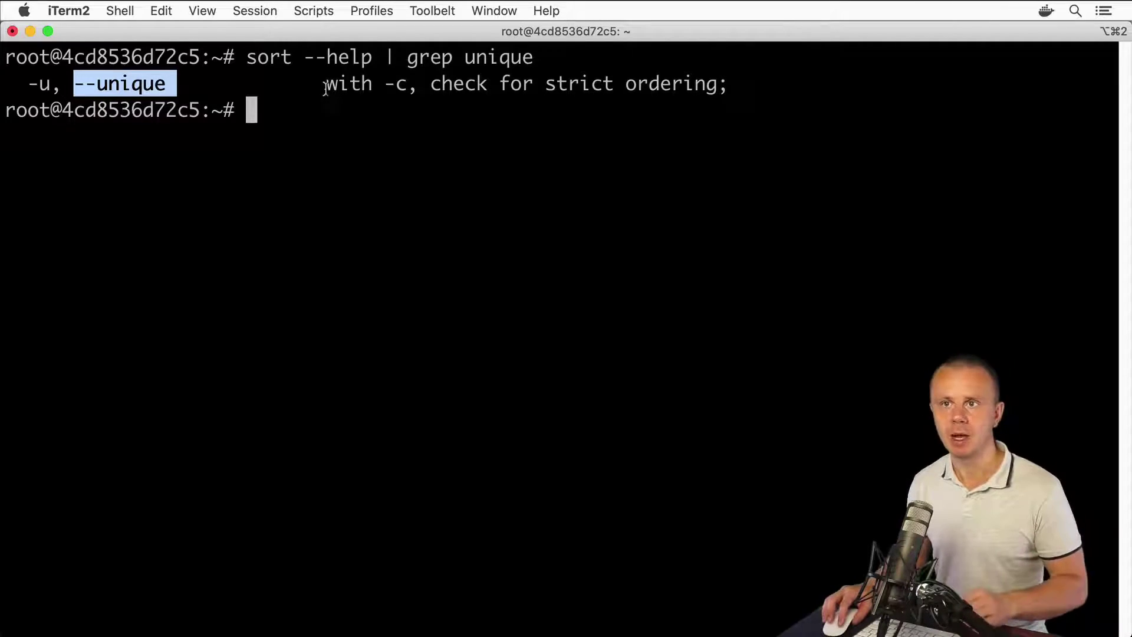
click(325, 86)
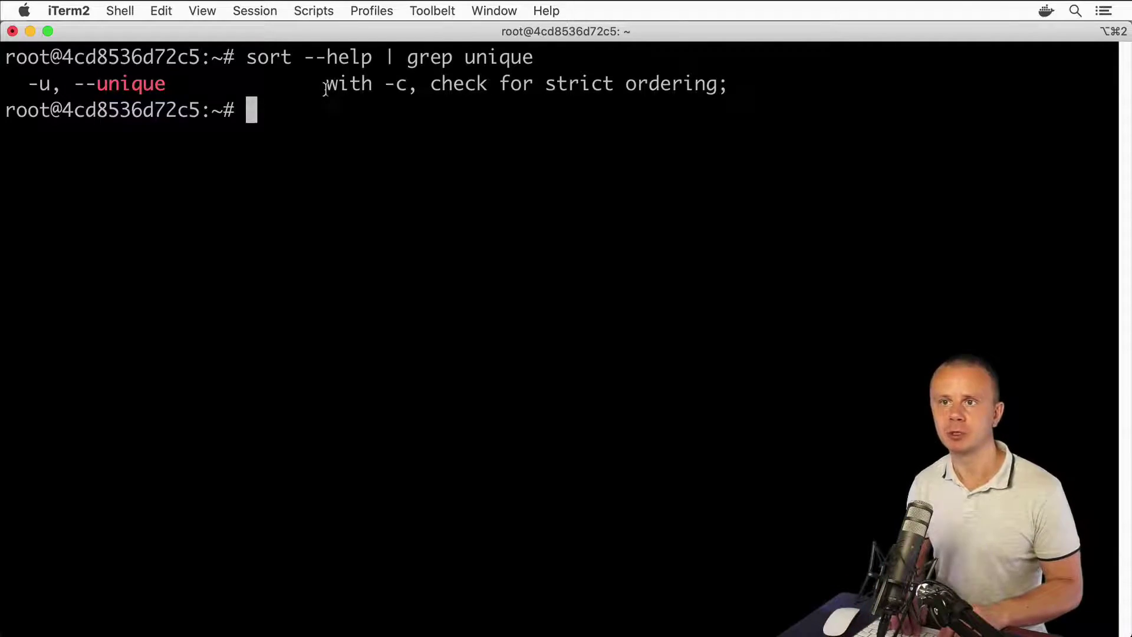
text(nano num)
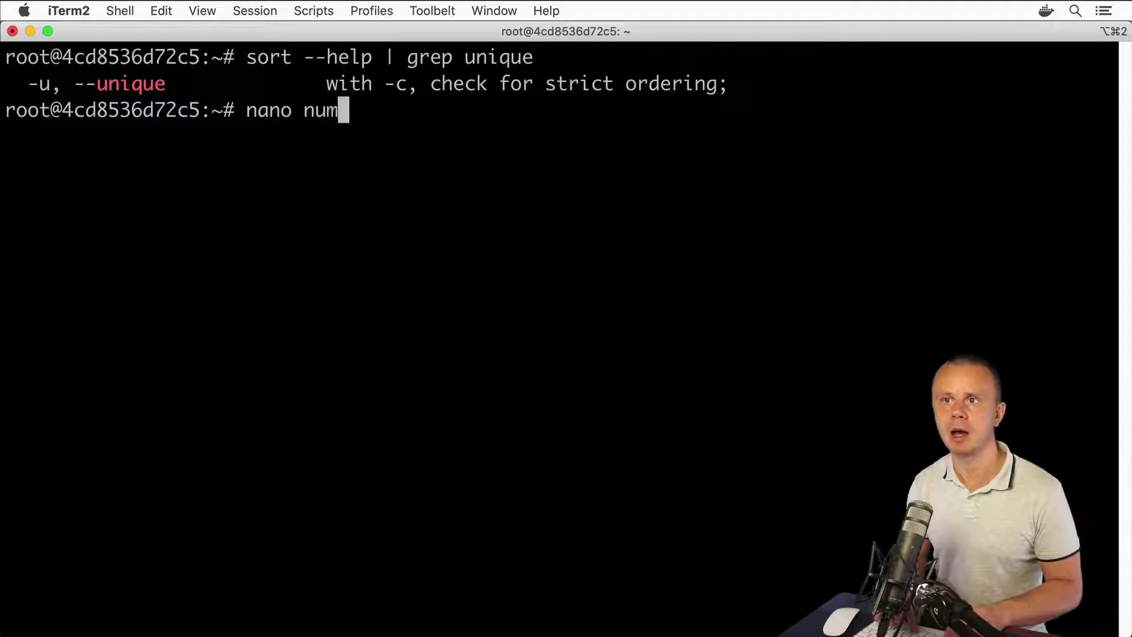
text(bers.txt)
Insert duplicate 24 and 2 lines into numbers.txt in nano and save it
key(Return)
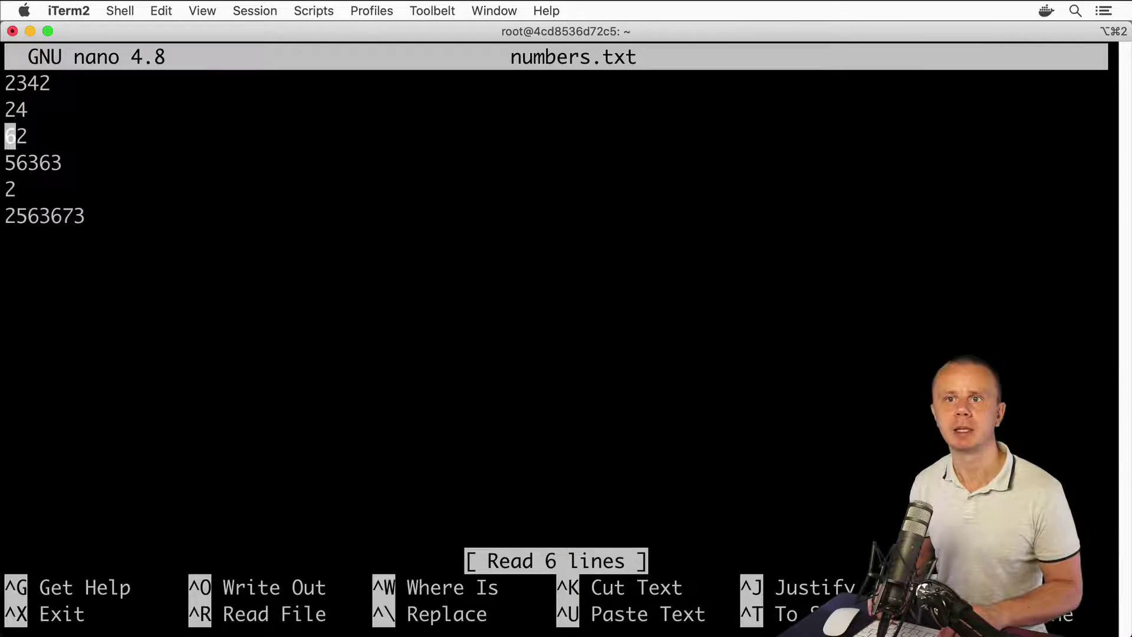
key(Return)
text(2)
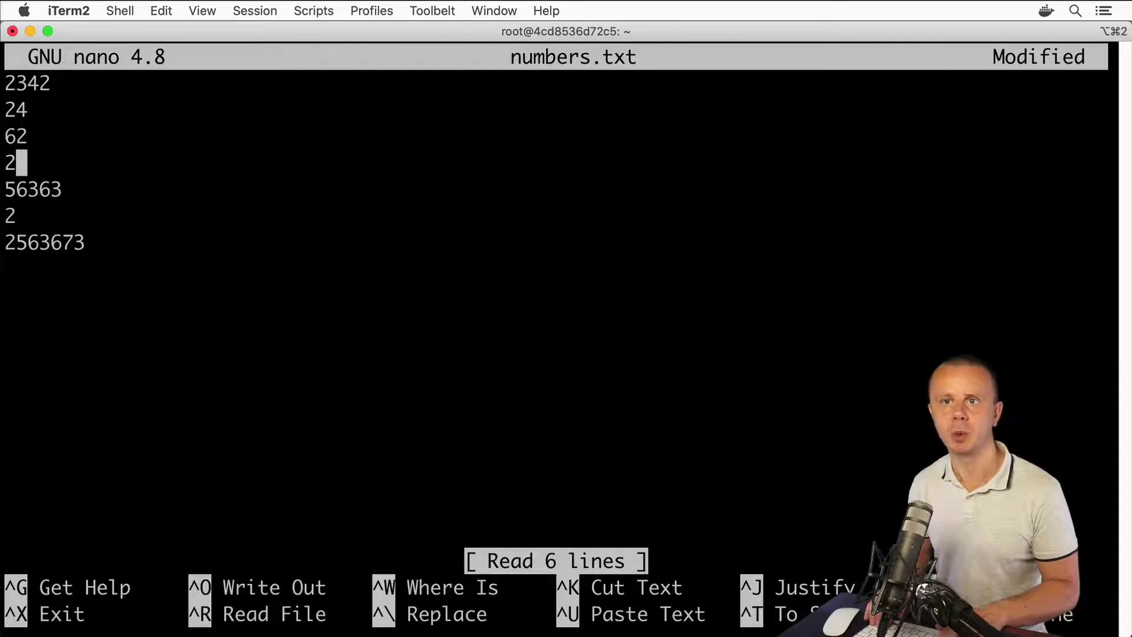
text(4)
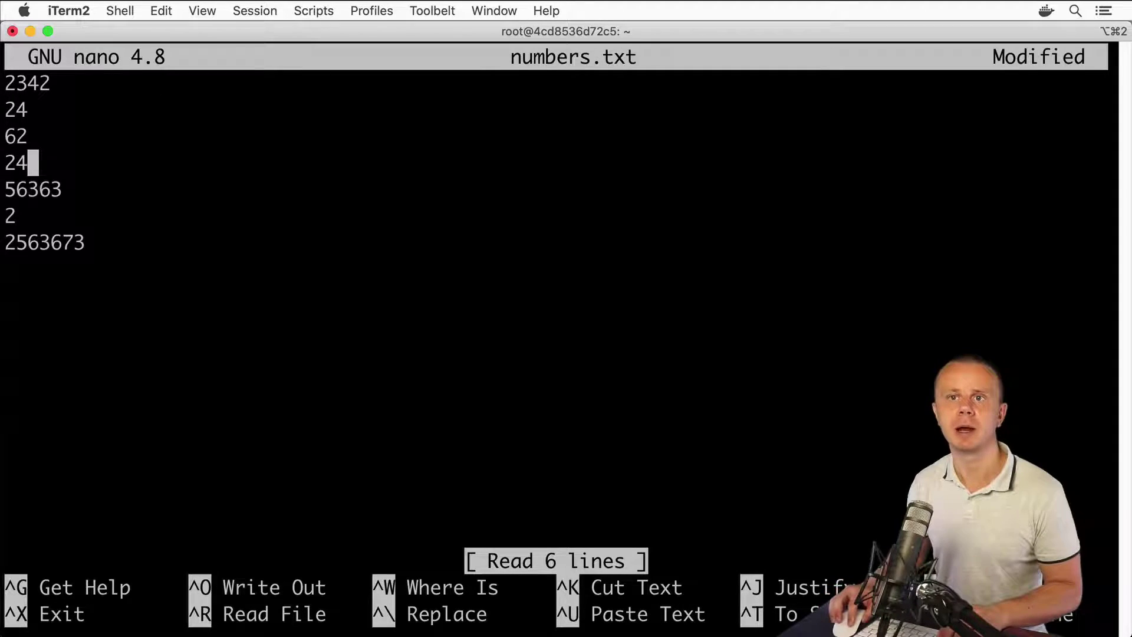
key(Up)
key(Up)
key(Up)
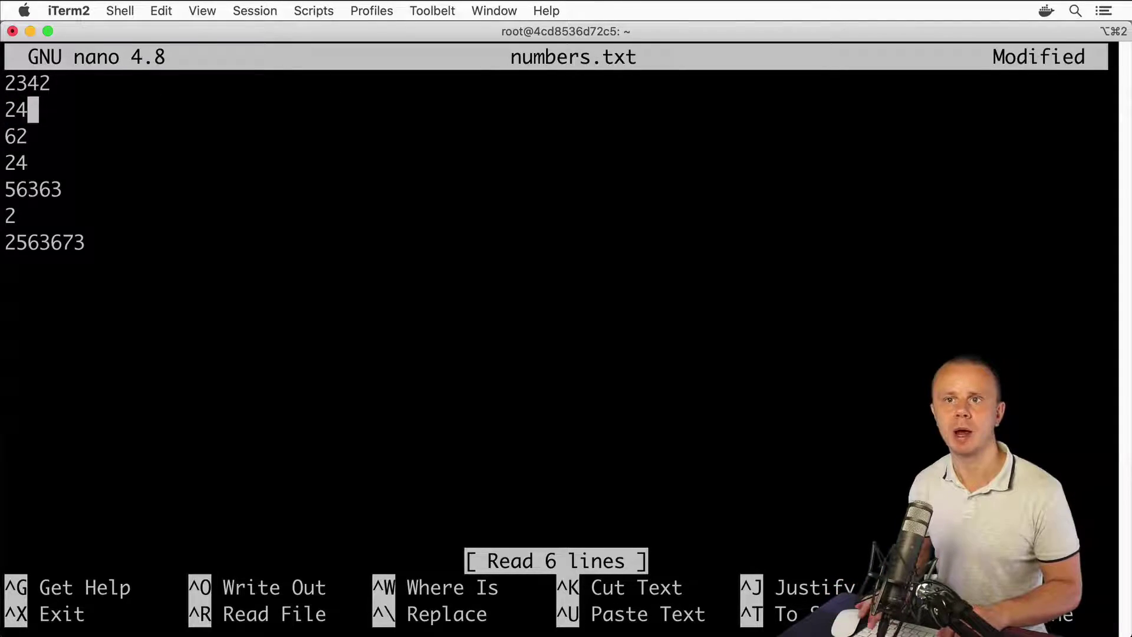
key(Return)
text(2)
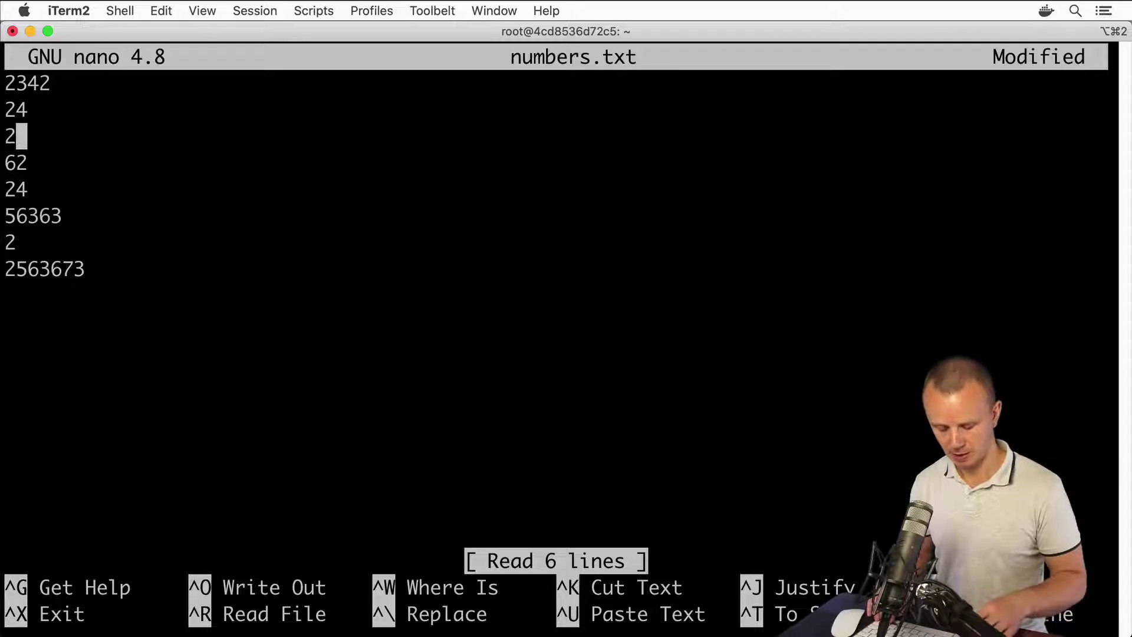
key(ctrl+x)
key(y)
key(Return)
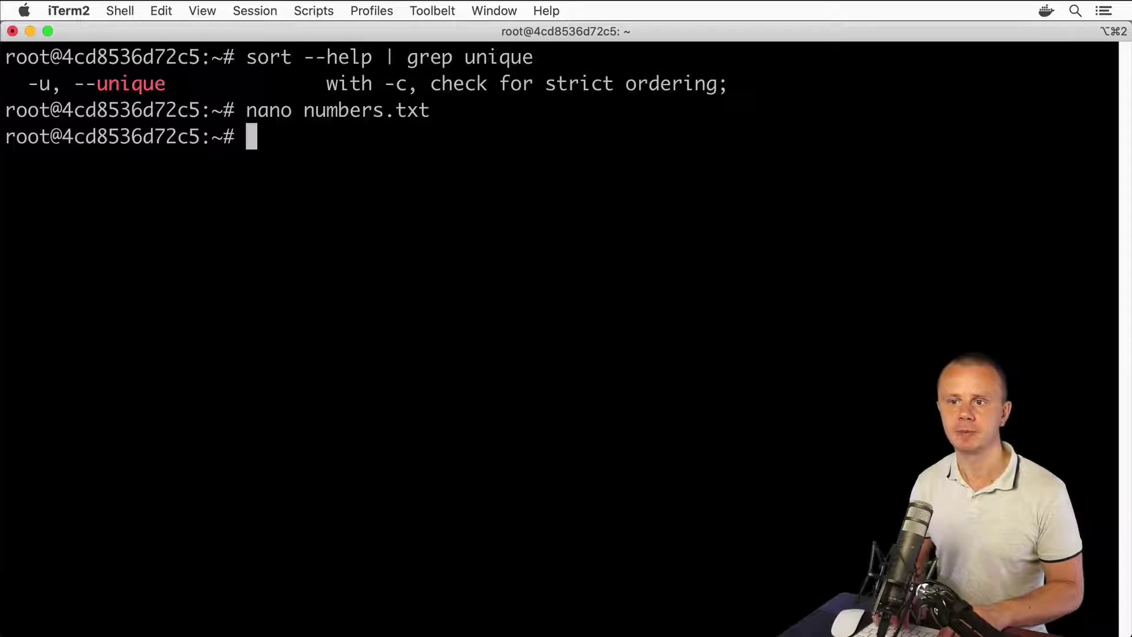
text(sor)
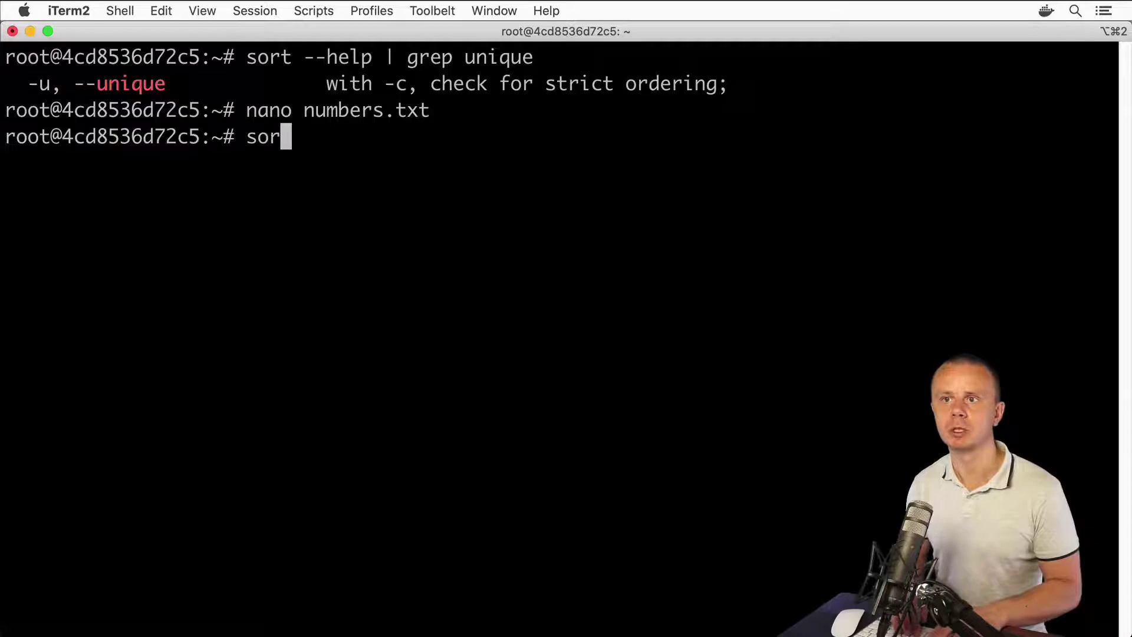
text(t -n)
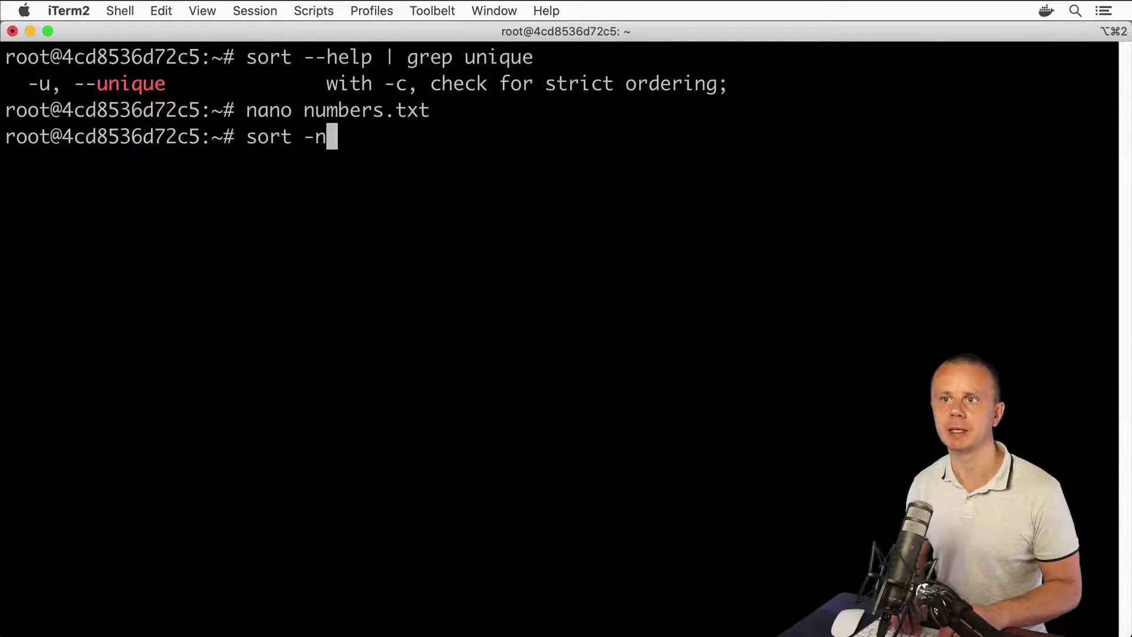
text( numbers.txt)
Run sort -n numbers.txt and point out the repeated 2 and 24 values
key(Return)
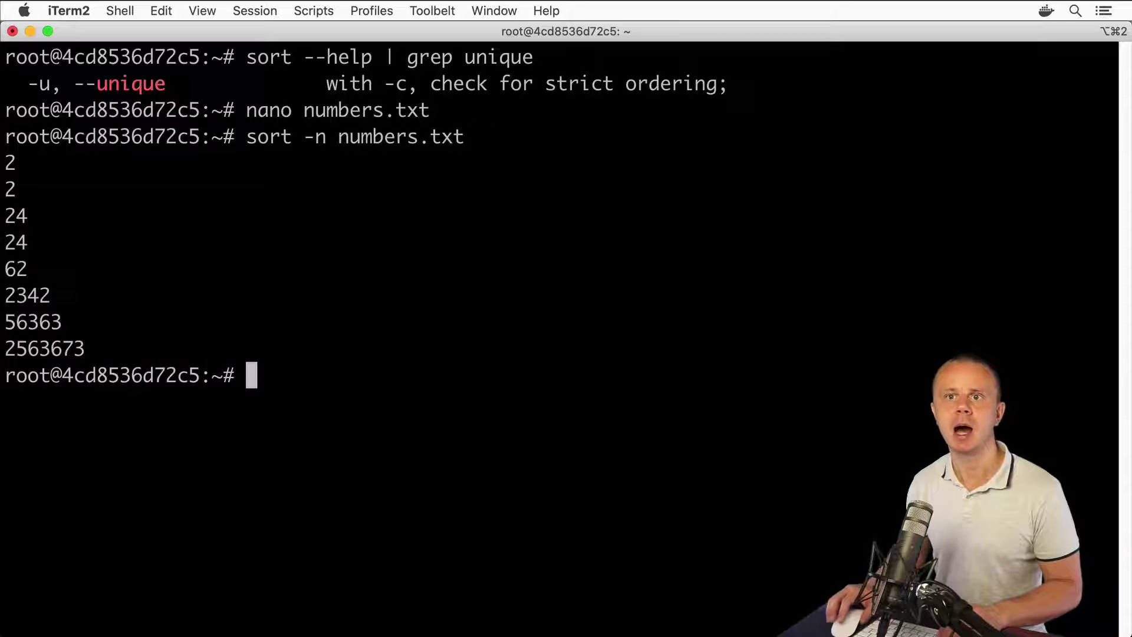
drag(4, 161, 10, 241)
click(139, 188)
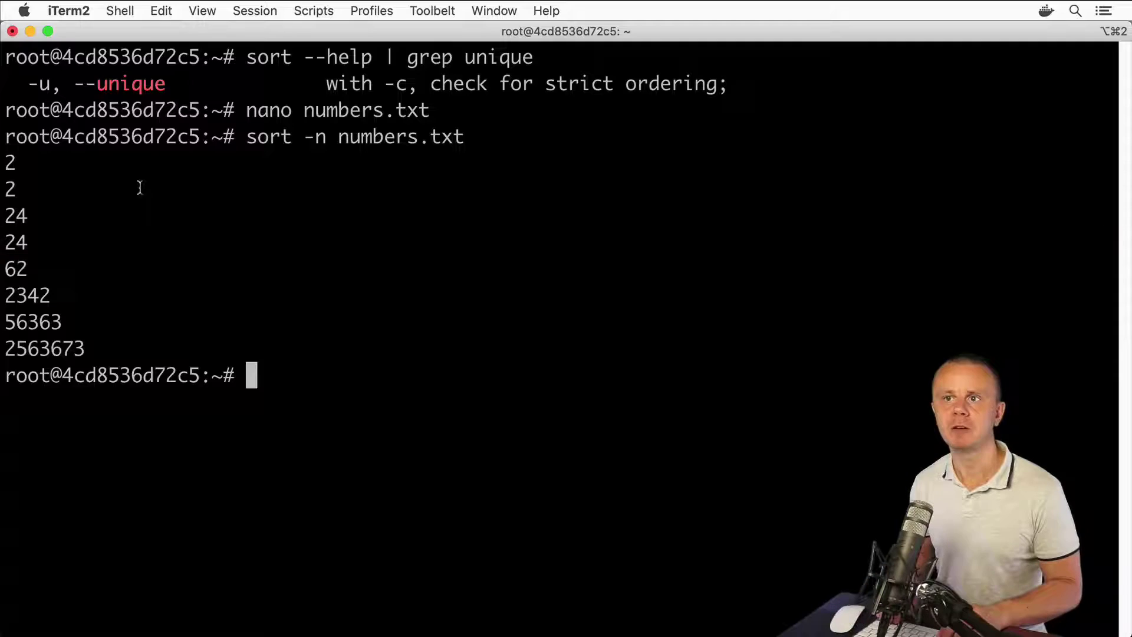
key(Up)
Run sort -nu numbers.txt to print each number once: 2, 24, 62, 2342, 56363, 2563673
key(Left)
key(Left)
key(Left)
key(Left)
key(Left)
key(Left)
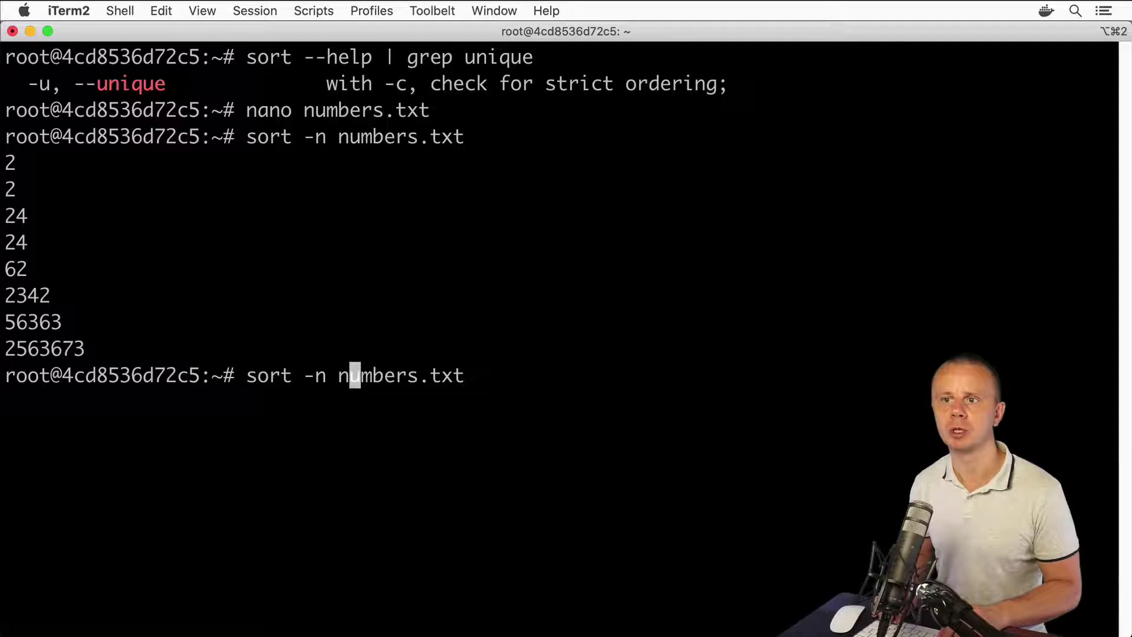
key(Left)
key(Left)
text(u)
key(Return)
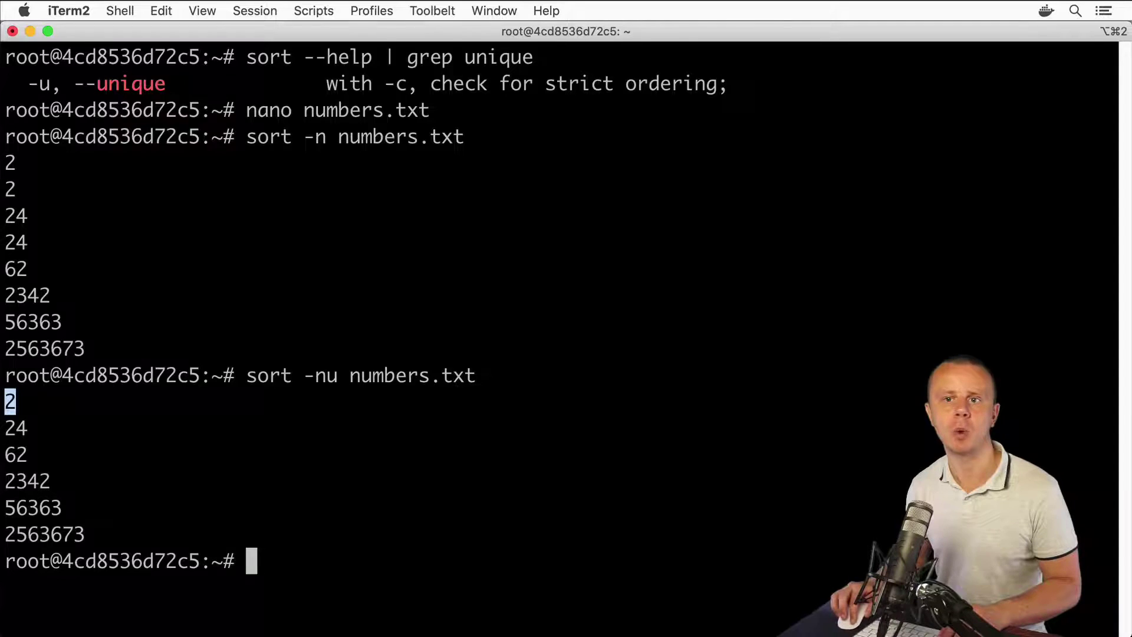
Check the single 24 line, then recall the unique sort with the cursor after -nu
double_click(16, 429)
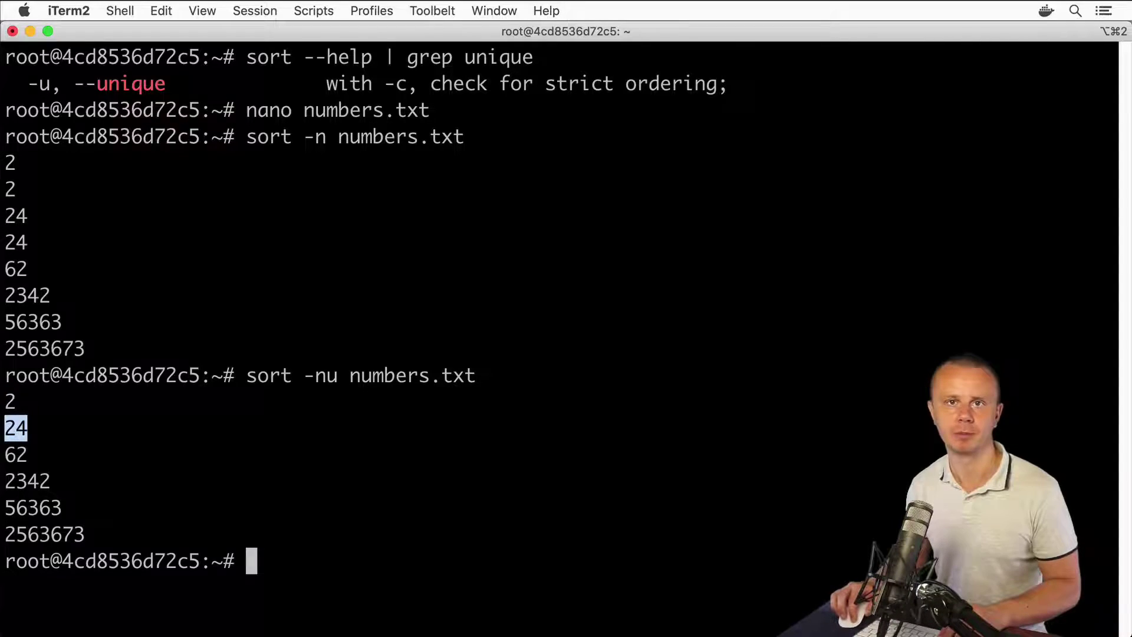
click(111, 386)
key(Up)
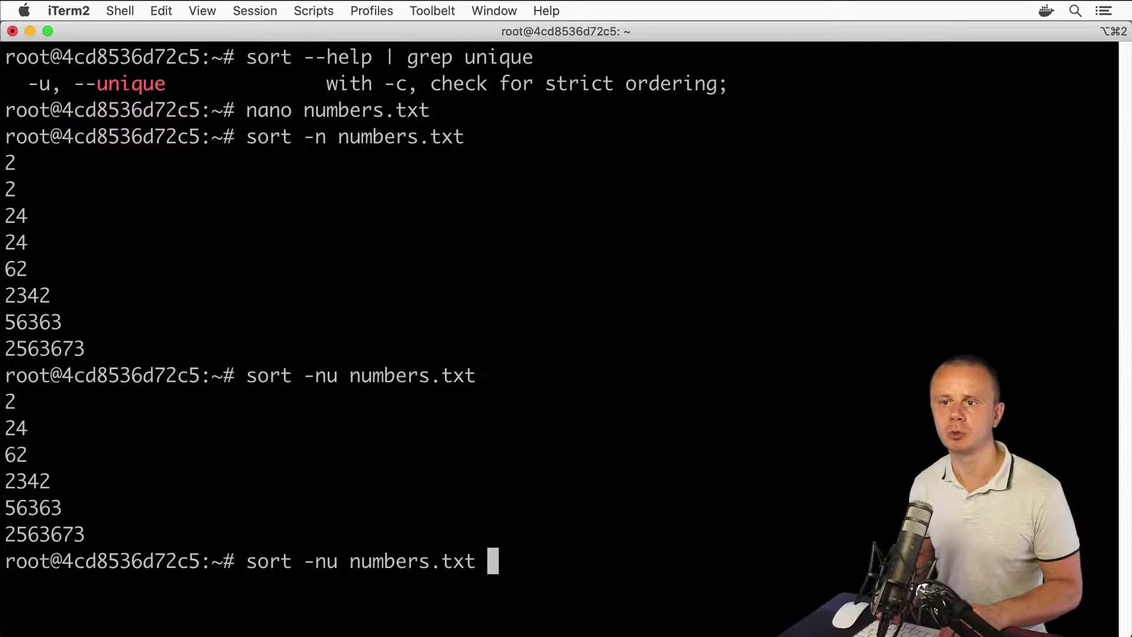
key(Left)
key(Left)
key(Left)
key(Left)
key(Left)
key(Left)
key(Left)
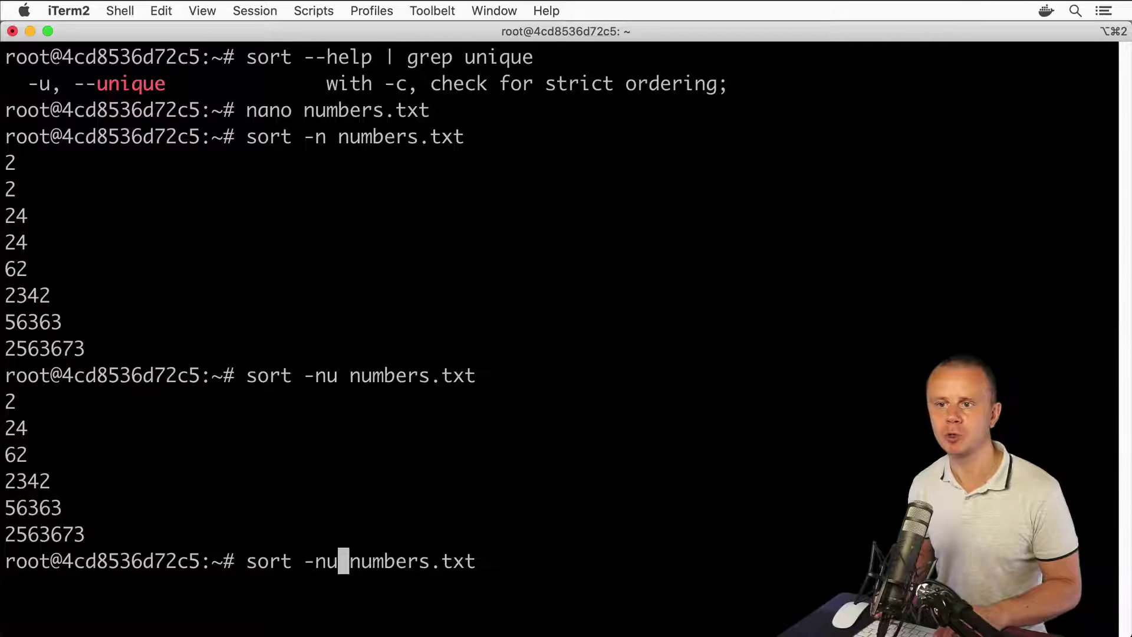
text(r)
Run sort -nur numbers.txt to list the unique values from 2563673 down to 2
key(Return)
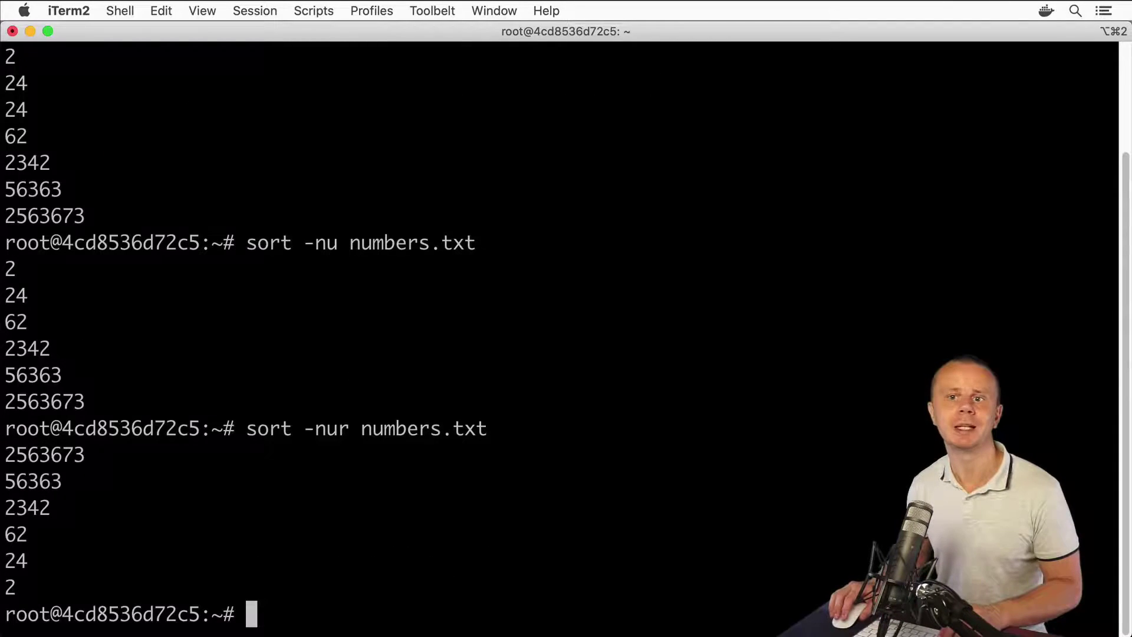